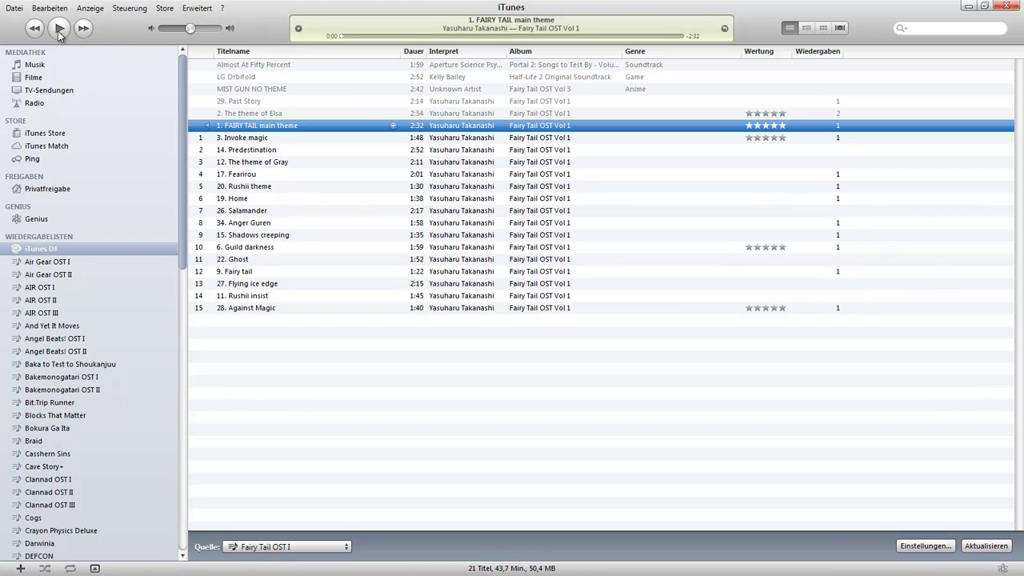
Start playing the FAIRY TAIL main theme and look through several soundtrack playlists, including Air Gear OST I, Xenoblade Chronicles and Toradora!
left_click(58, 32)
left_click(68, 261)
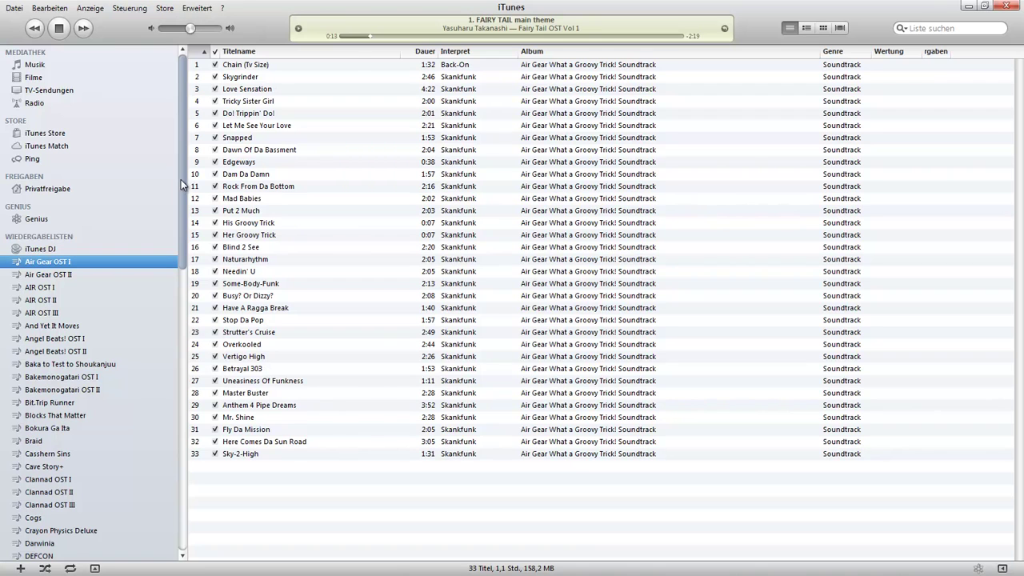
left_click_drag(182, 182, 170, 477)
left_click(72, 553)
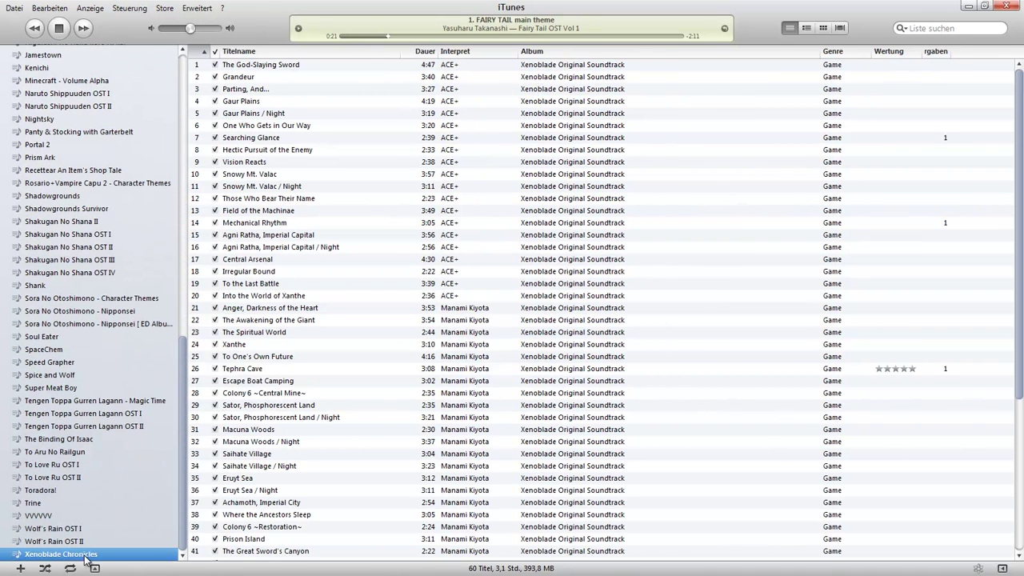
left_click(77, 540)
left_click(67, 529)
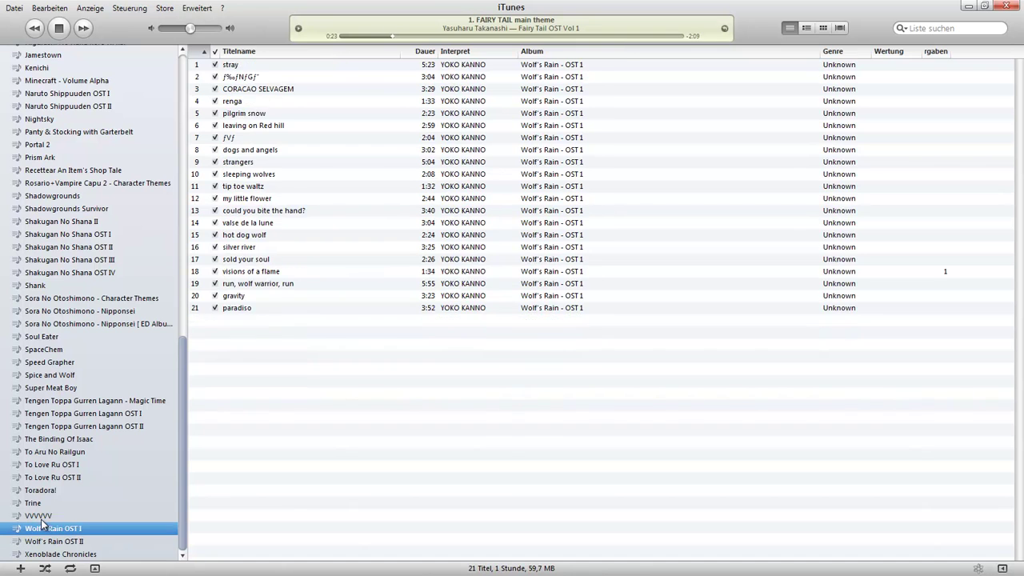
left_click(42, 516)
left_click(41, 504)
left_click(46, 490)
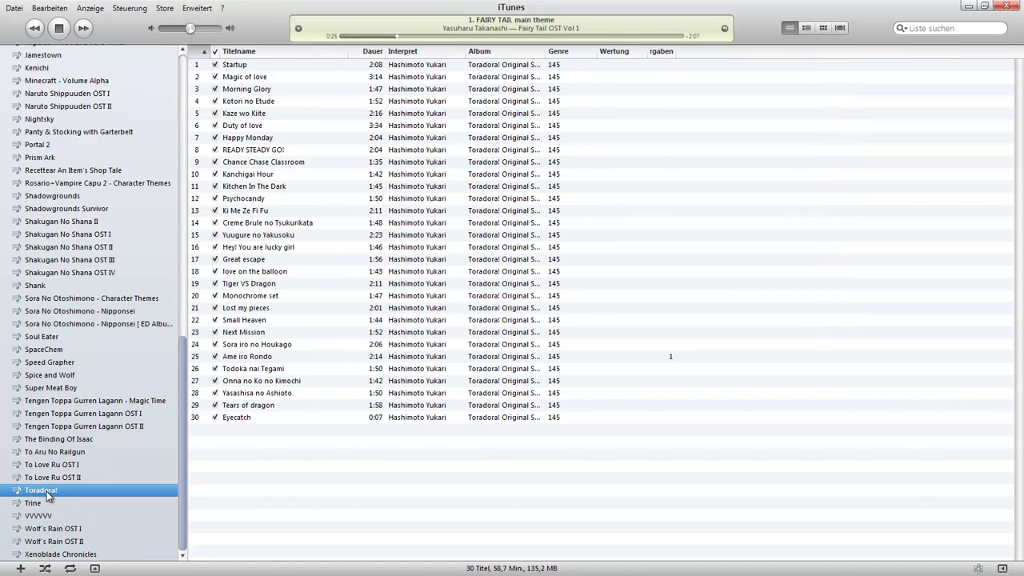
left_click_drag(182, 375, 185, 74)
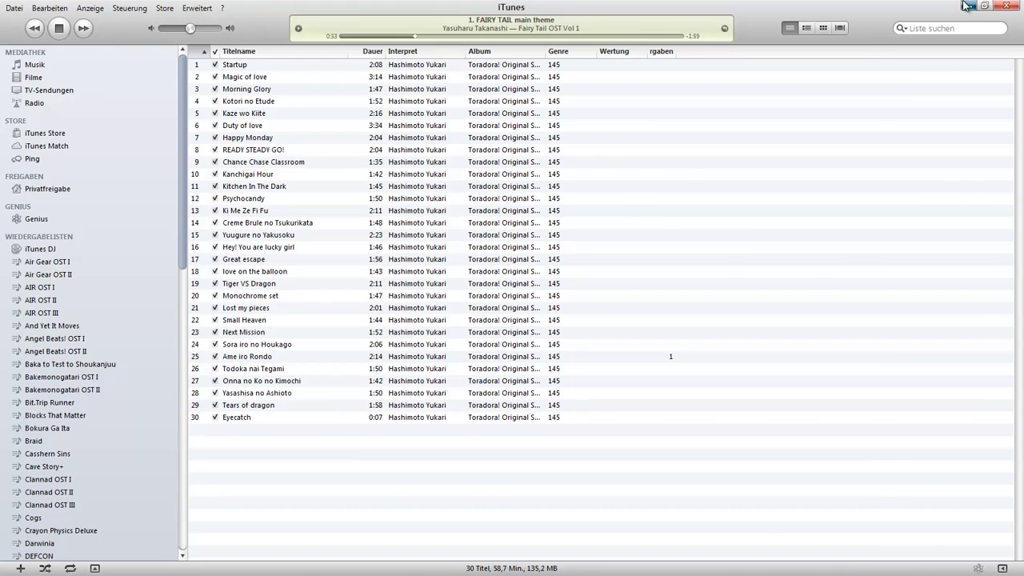
left_click(967, 5)
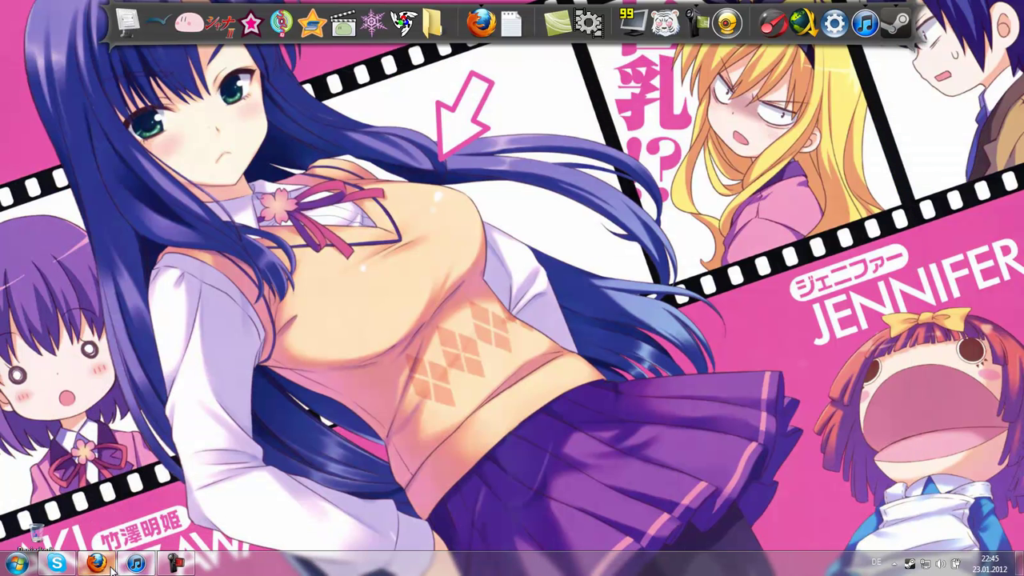
Switch to Firefox and look over the YouTube channel page, including its profile details and channel comments.
mouse_move(112, 567)
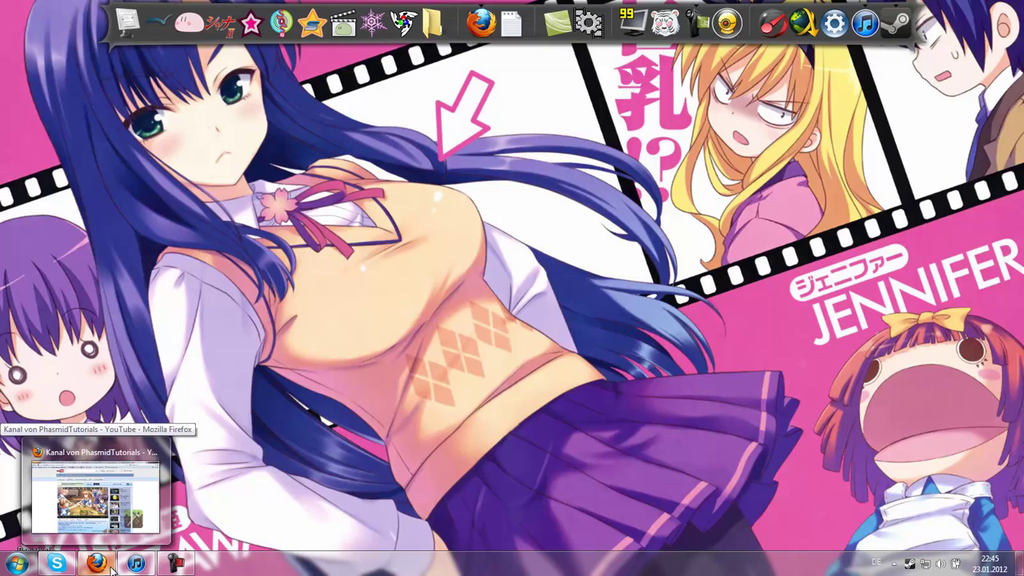
left_click(112, 567)
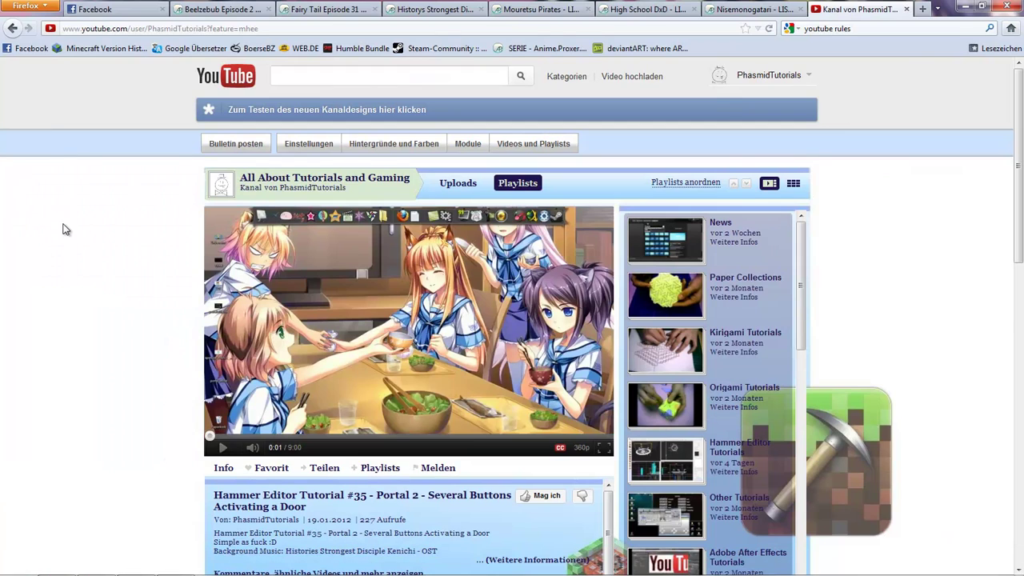
scroll(79, 217, "down", 5)
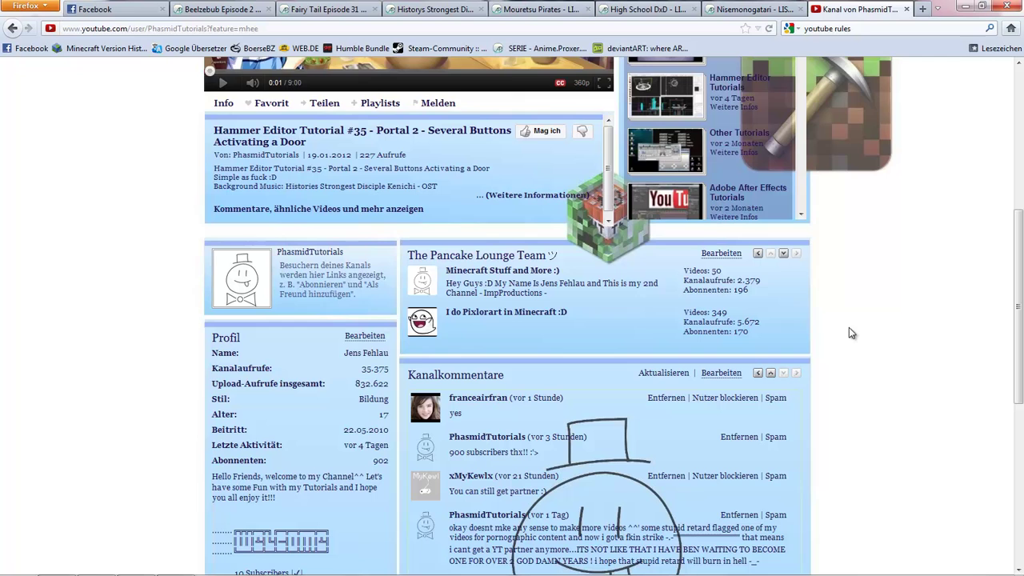
scroll(369, 333, "down", 2)
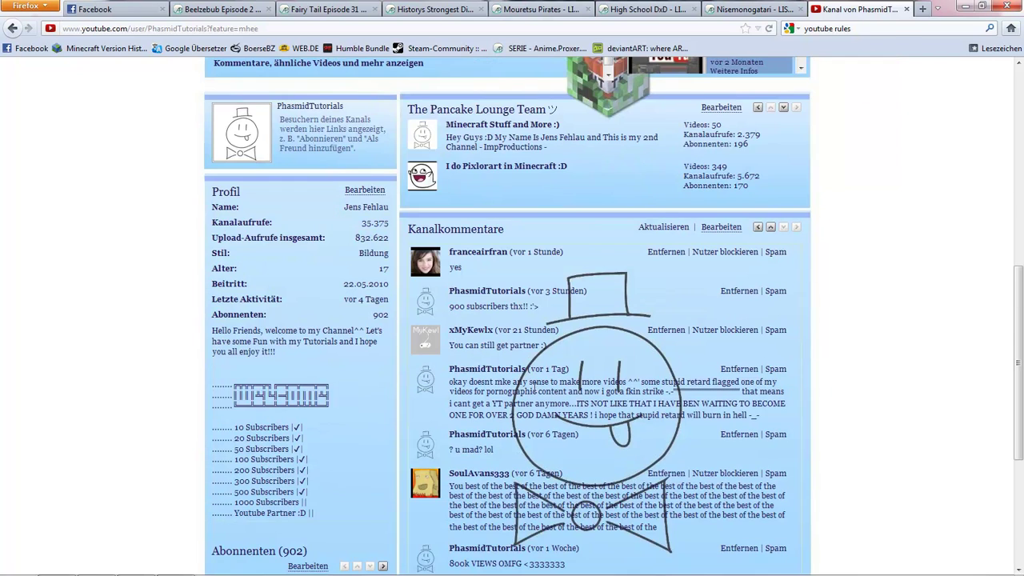
scroll(904, 260, "up", 7)
Open the YouTube account settings and review the Community Guidelines status on the account management page.
left_click(770, 78)
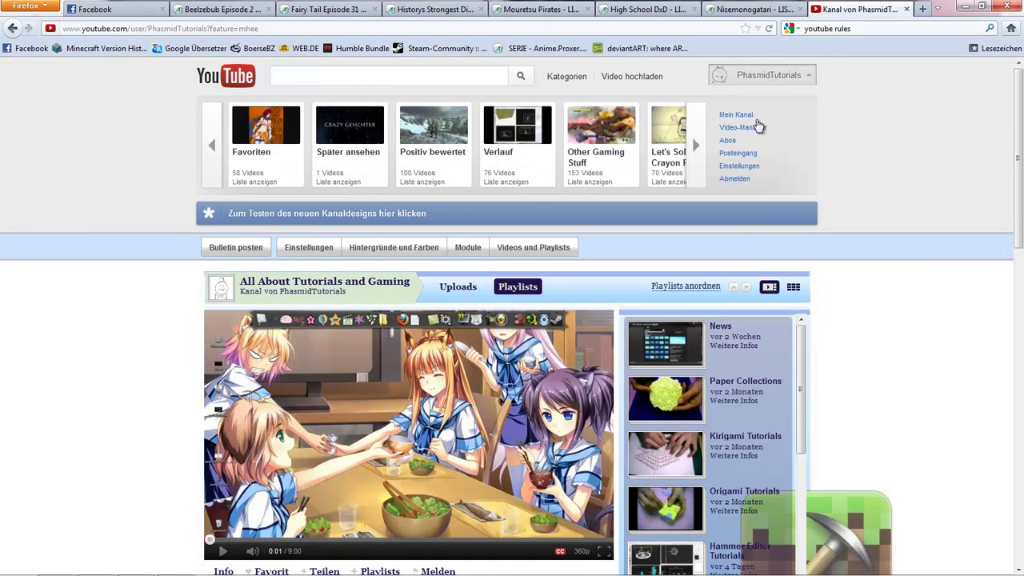
left_click(739, 166)
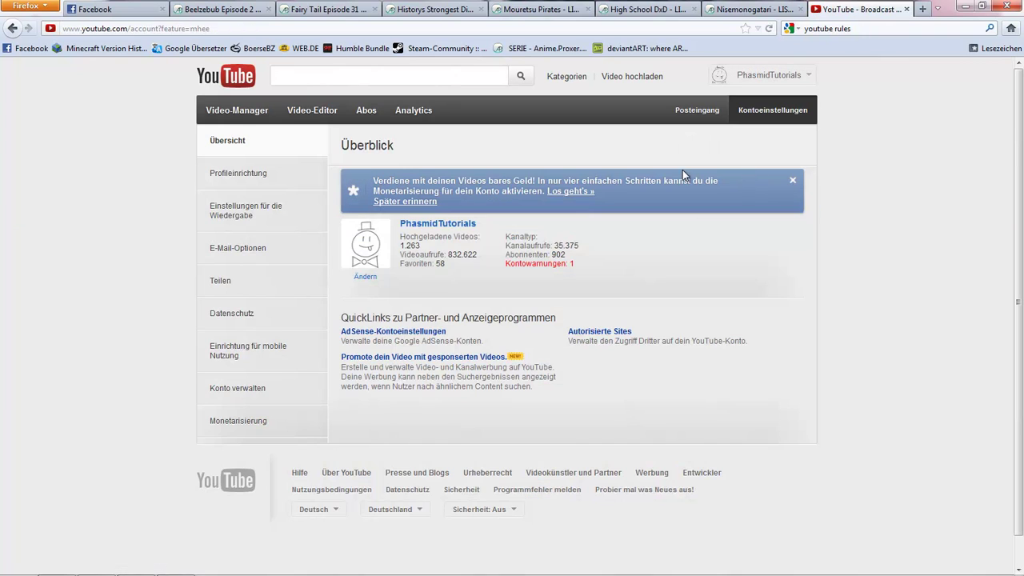
left_click(258, 390)
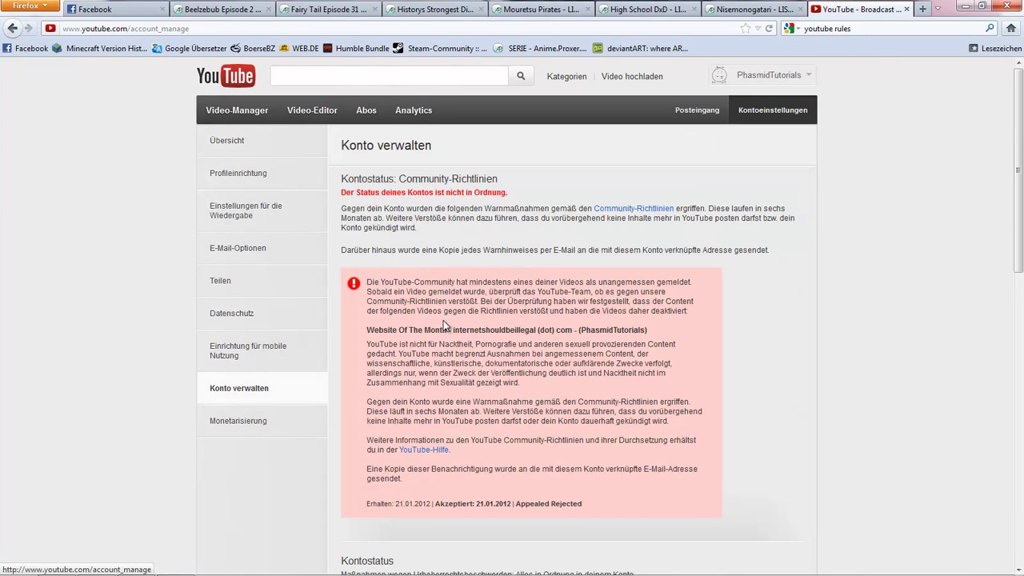
scroll(871, 208, "down", 2)
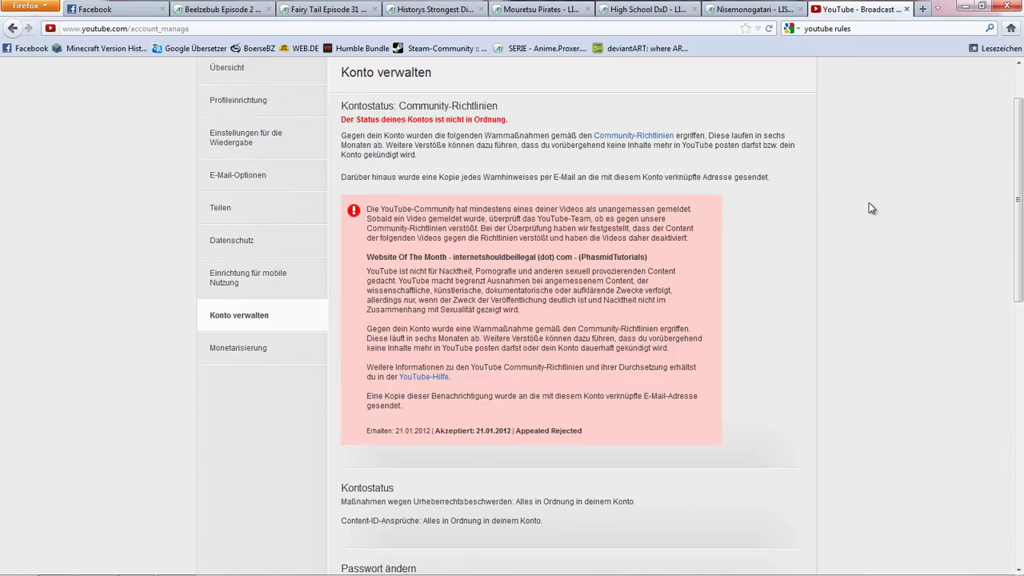
scroll(848, 206, "up", 2)
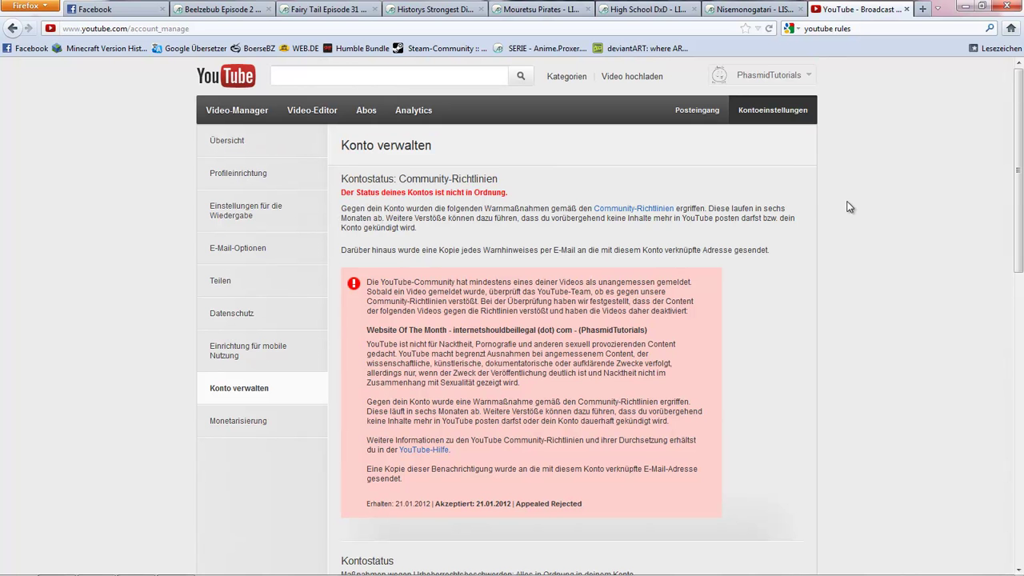
View the new videos on the YouTube subscriptions page and minimize the browser.
left_click(767, 83)
left_click(728, 140)
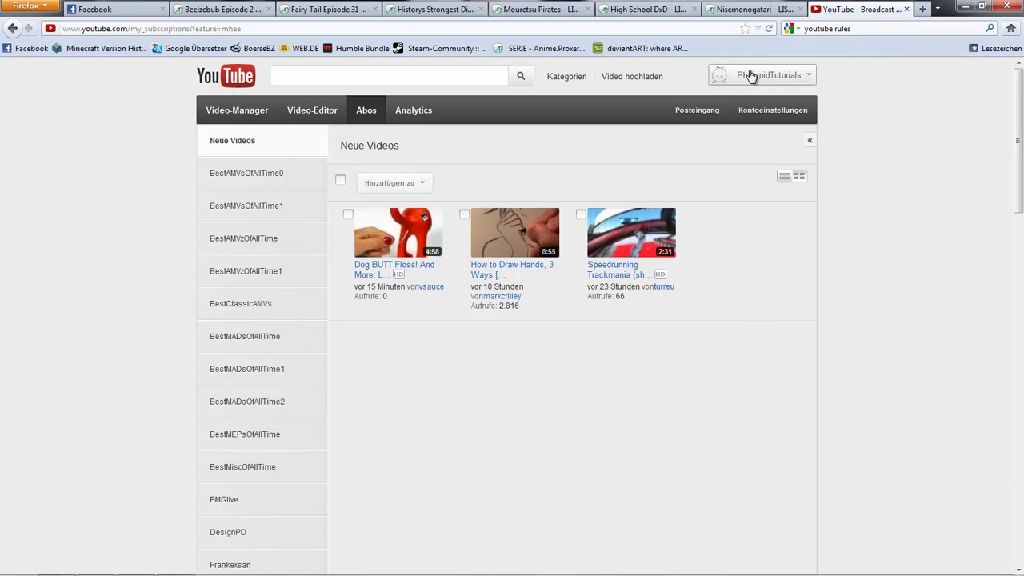
left_click(963, 5)
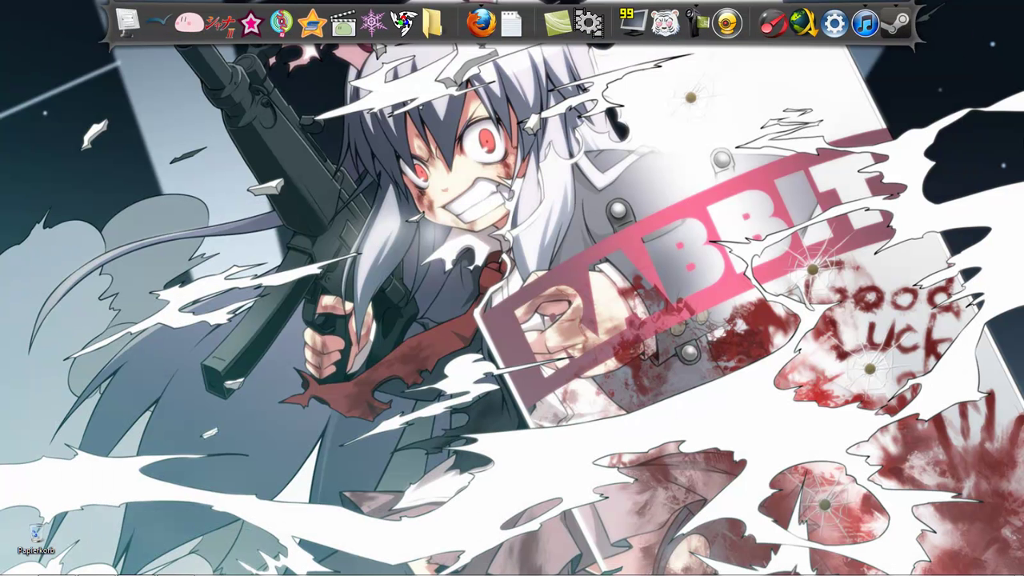
Switch to Steam, launch Portal 2 Authoring Tools - Beta from the Tools library, and minimize Steam.
left_click(898, 24)
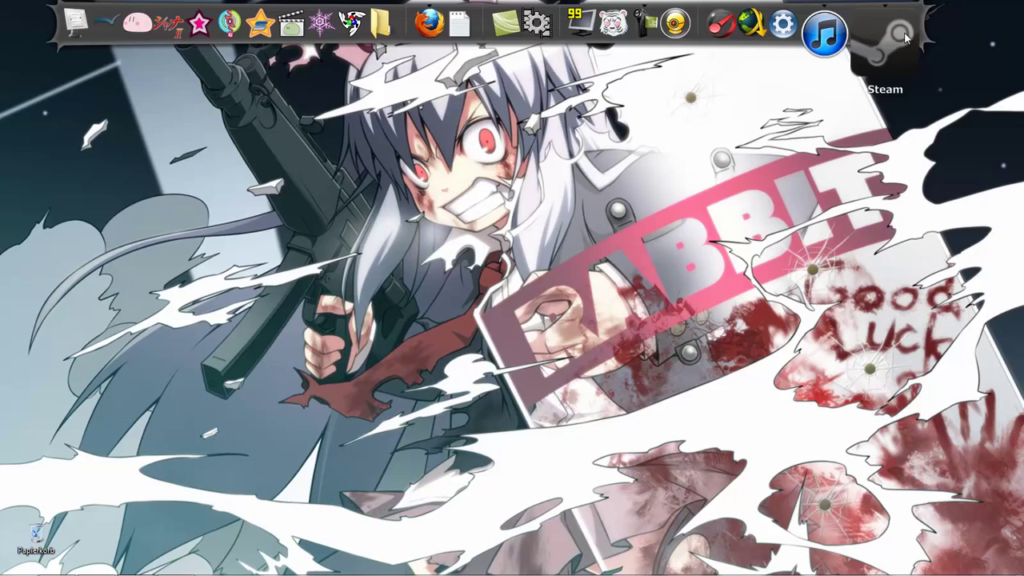
left_click(148, 54)
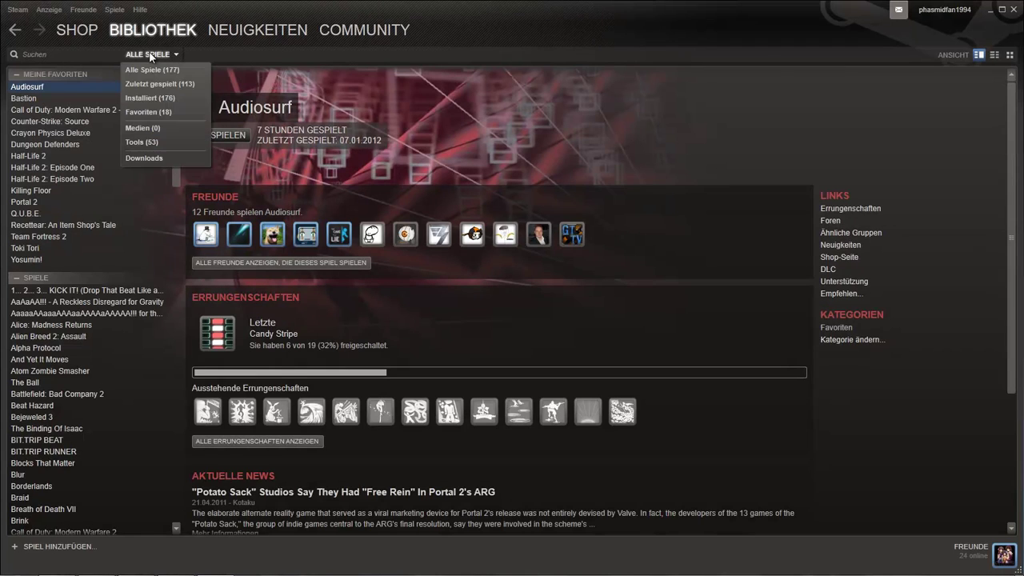
left_click(140, 141)
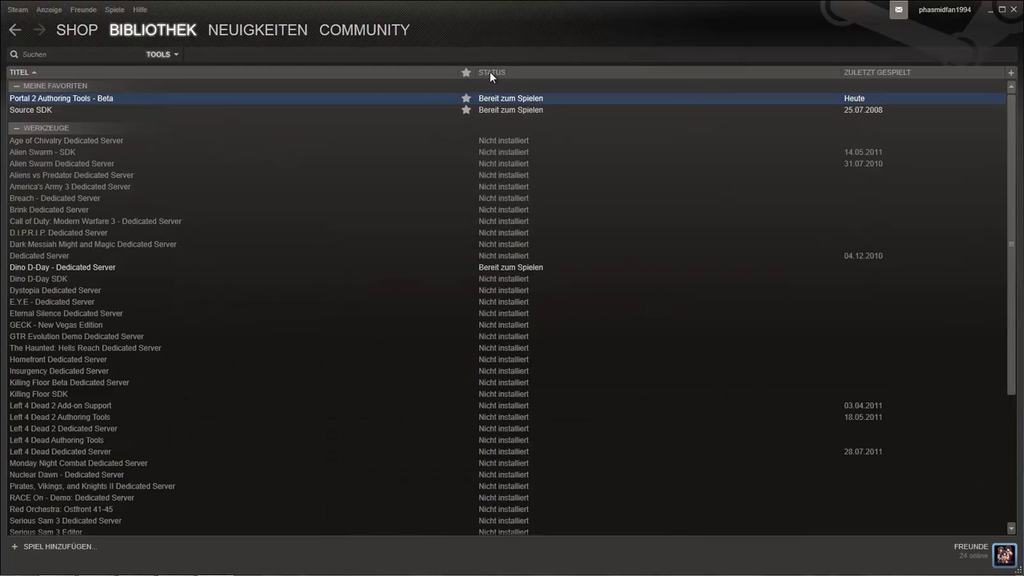
double_click(500, 100)
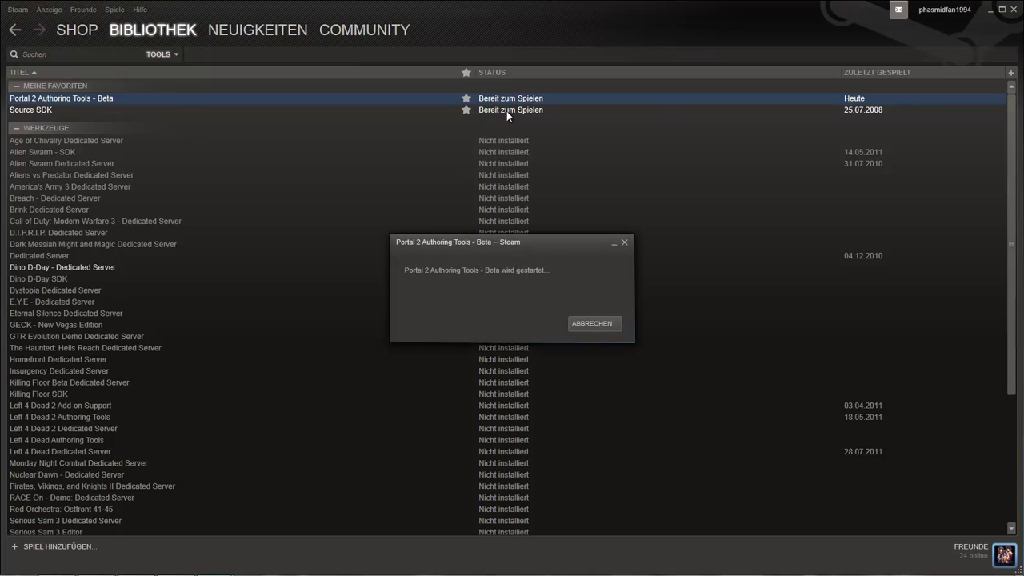
left_click(990, 11)
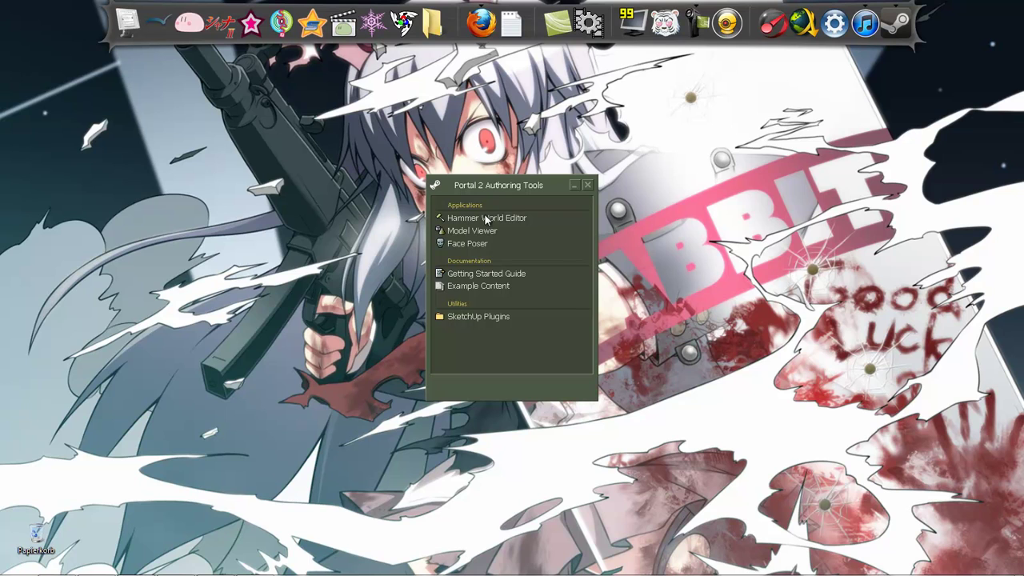
Launch the Hammer World Editor from the authoring tools and create a new map.
double_click(486, 218)
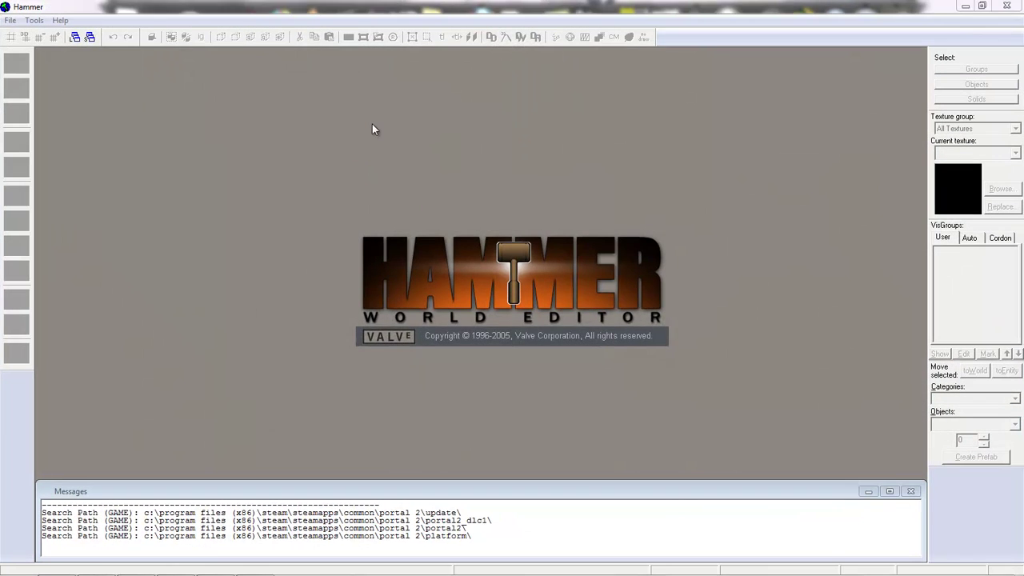
left_click(6, 22)
left_click(29, 35)
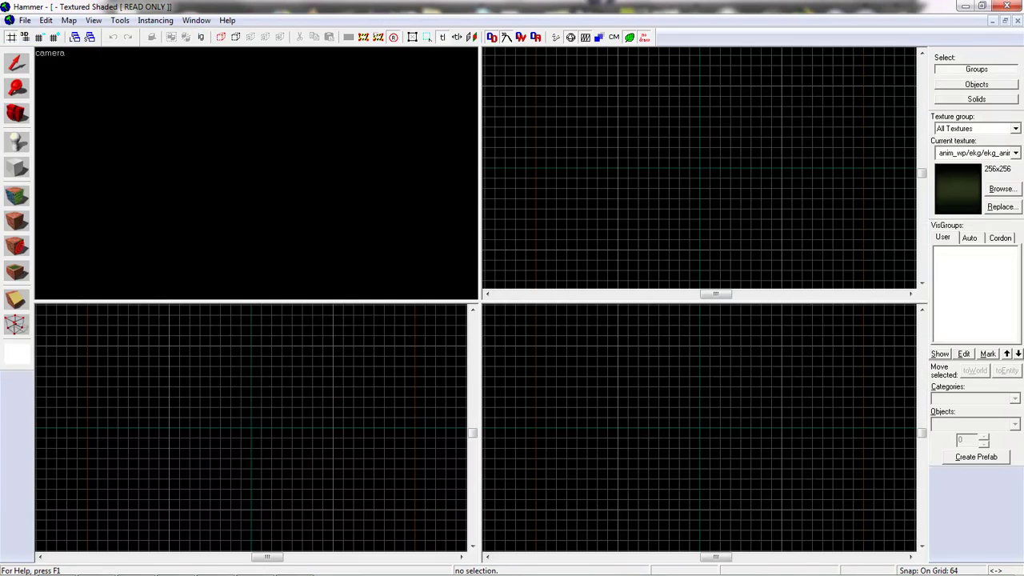
Create a 1024 × 1024 × 512 unit block textured with the white anim_wp/framework panel material.
left_click(1001, 189)
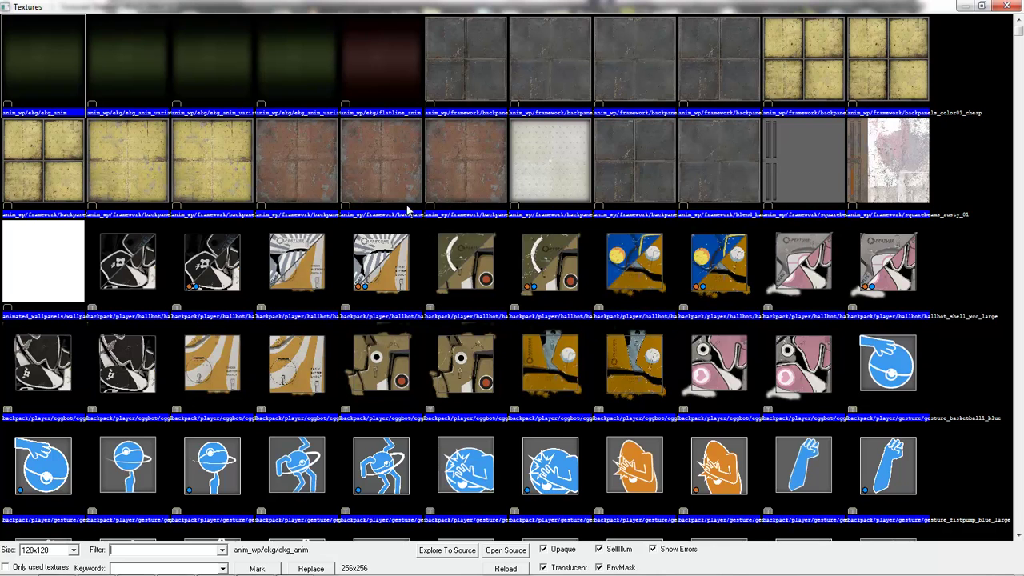
double_click(551, 160)
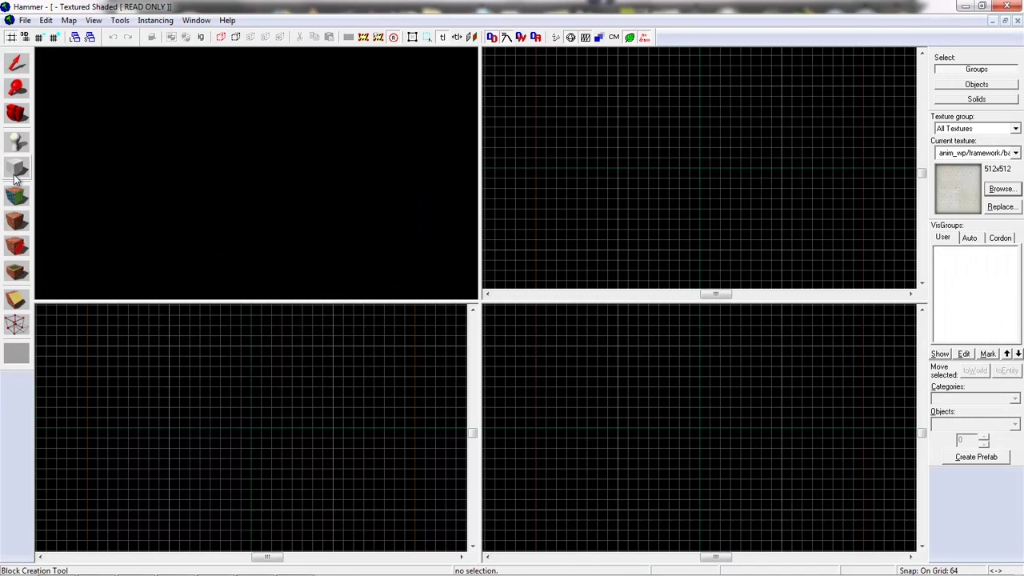
left_click(15, 173)
left_click_drag(621, 93, 778, 252)
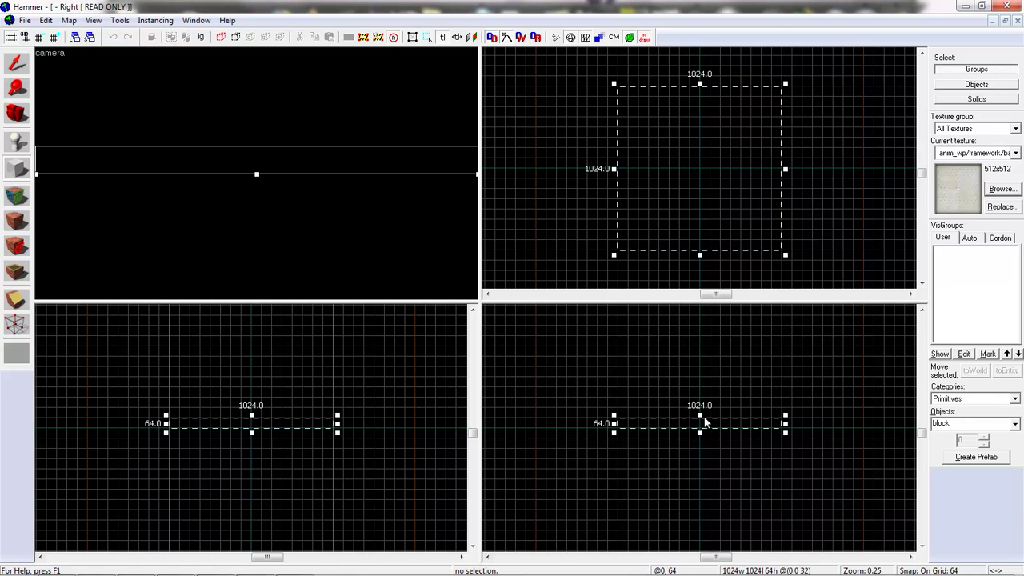
left_click_drag(702, 414, 704, 344)
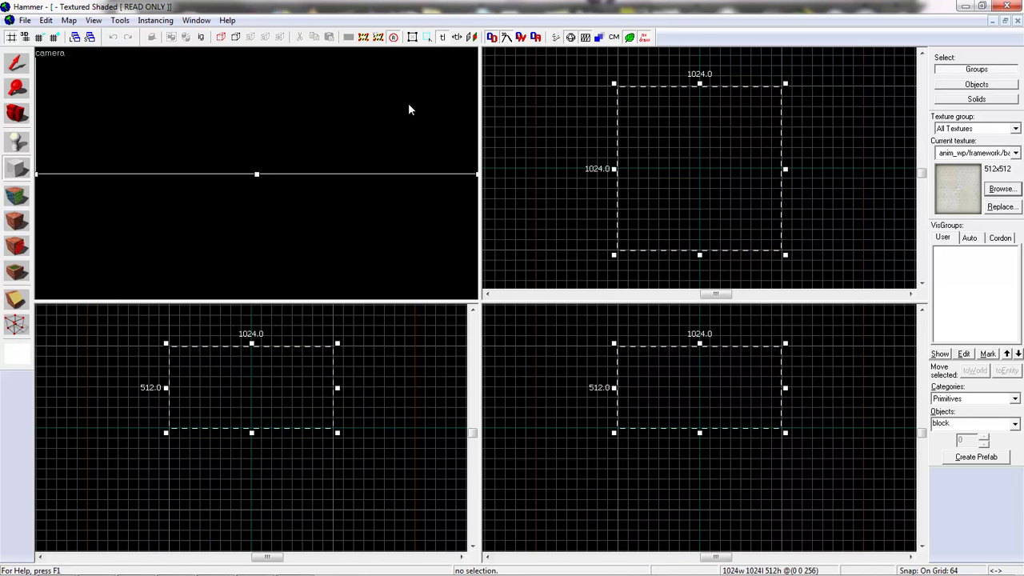
key("Return")
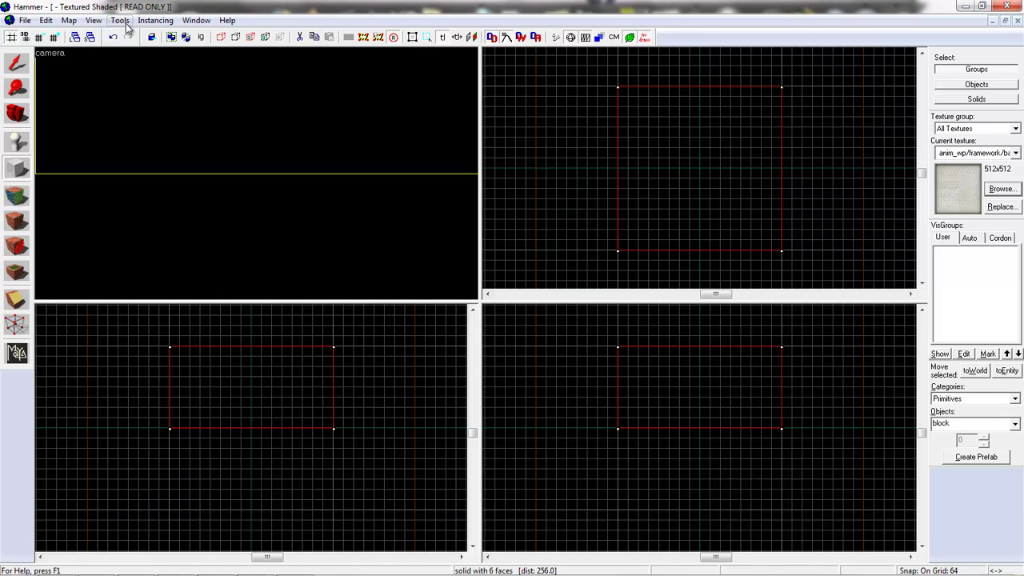
Hollow the block into a room with a wall thickness of -12 and check its interior in the camera view.
left_click(120, 20)
left_click(156, 46)
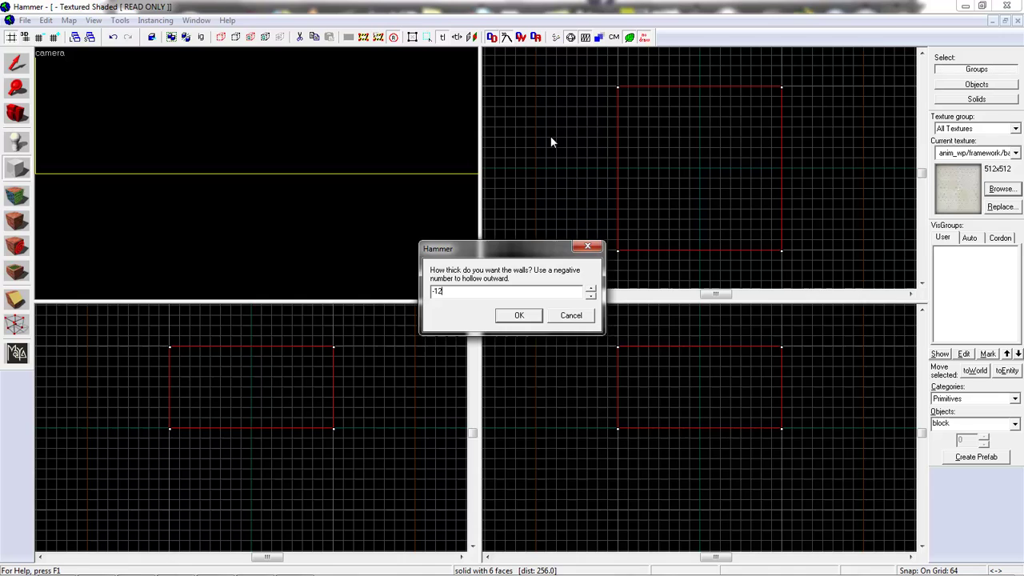
key("Return")
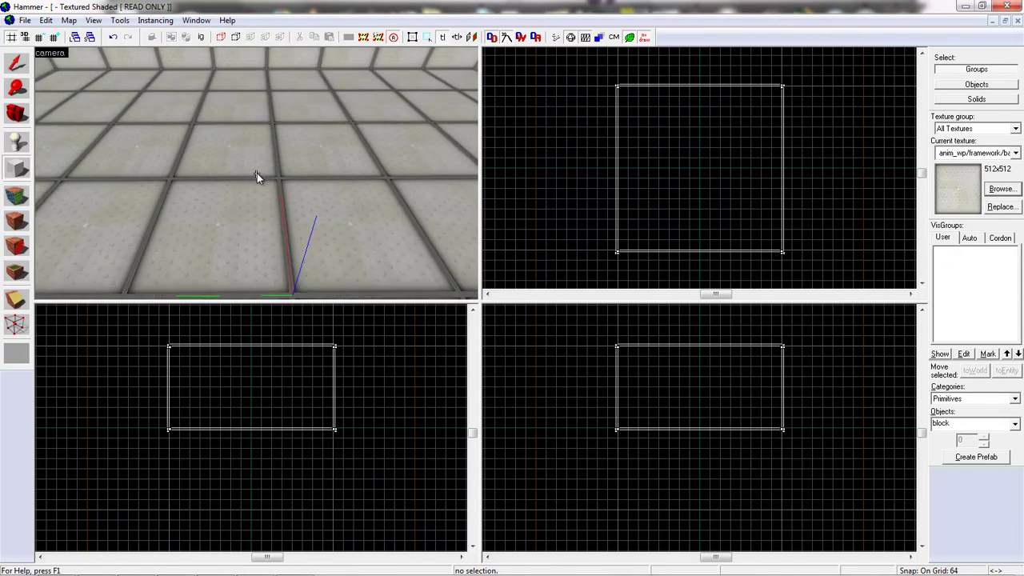
key("s")
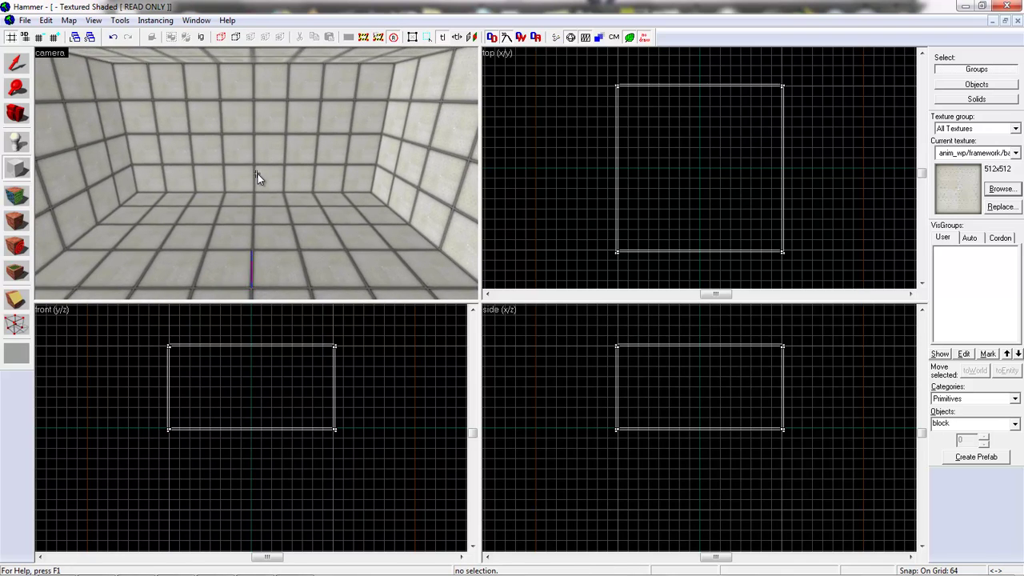
key("w")
key("z")
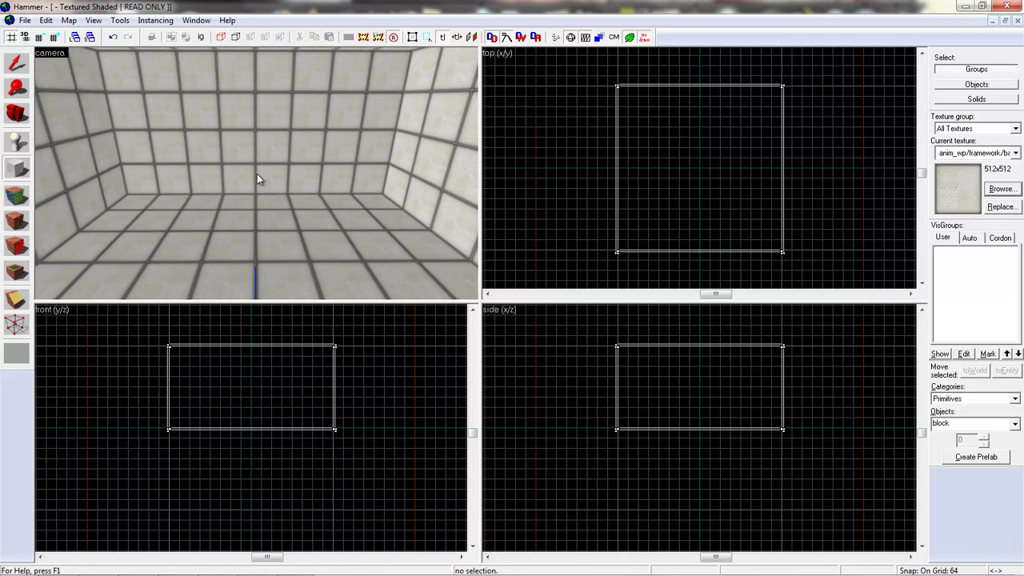
Place an info_player_start entity on the floor of the room.
left_click(16, 141)
left_click(200, 230)
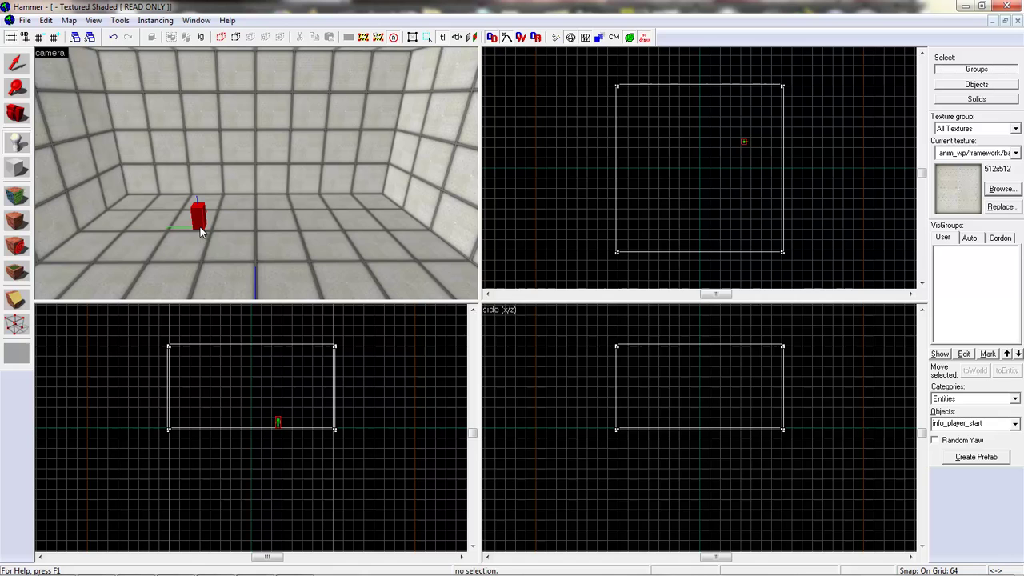
Change the class of the info_player_start entity on the room floor to func_instance.
left_click(16, 63)
double_click(192, 222)
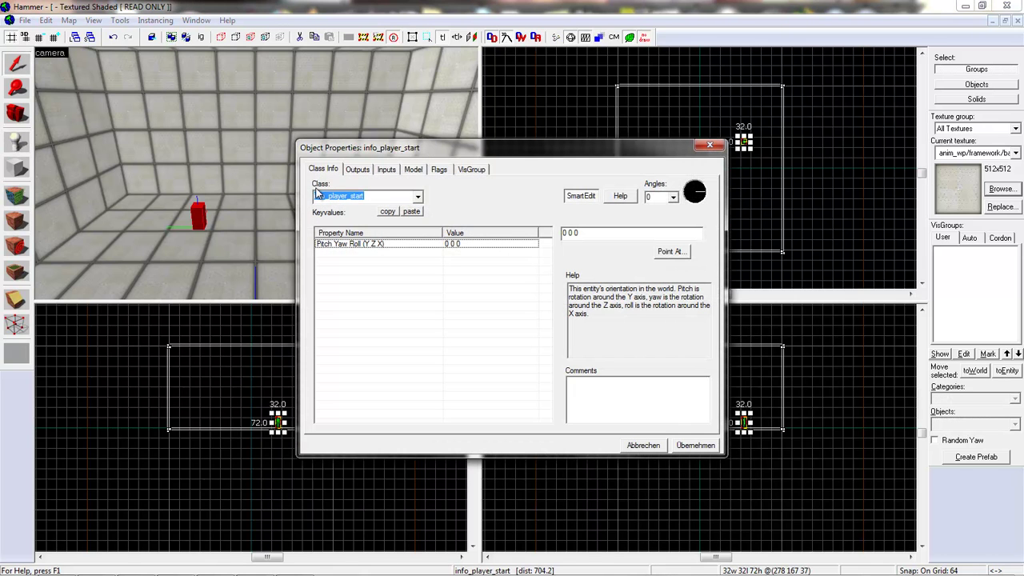
type("instance")
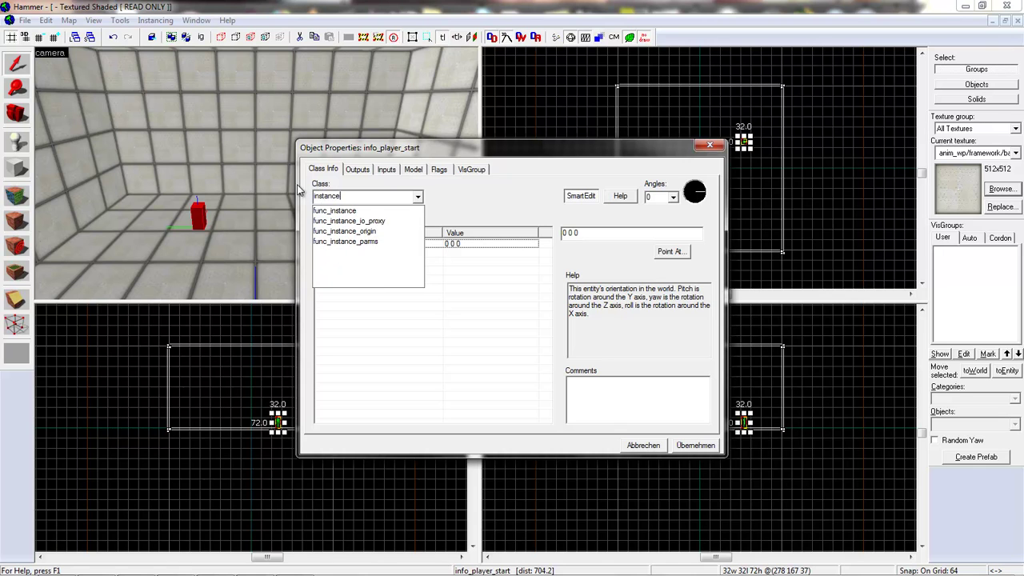
left_click(346, 211)
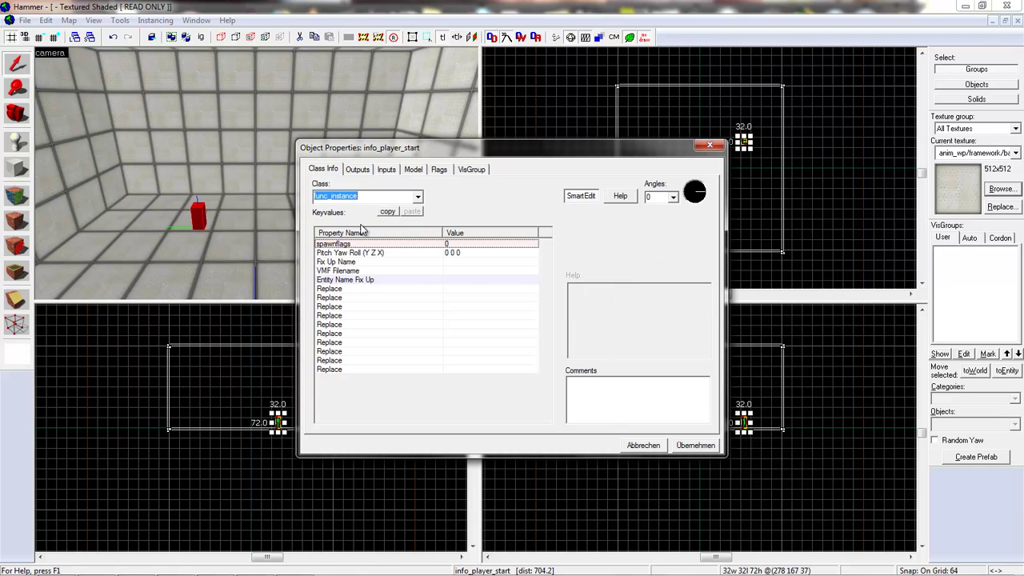
left_click(707, 448)
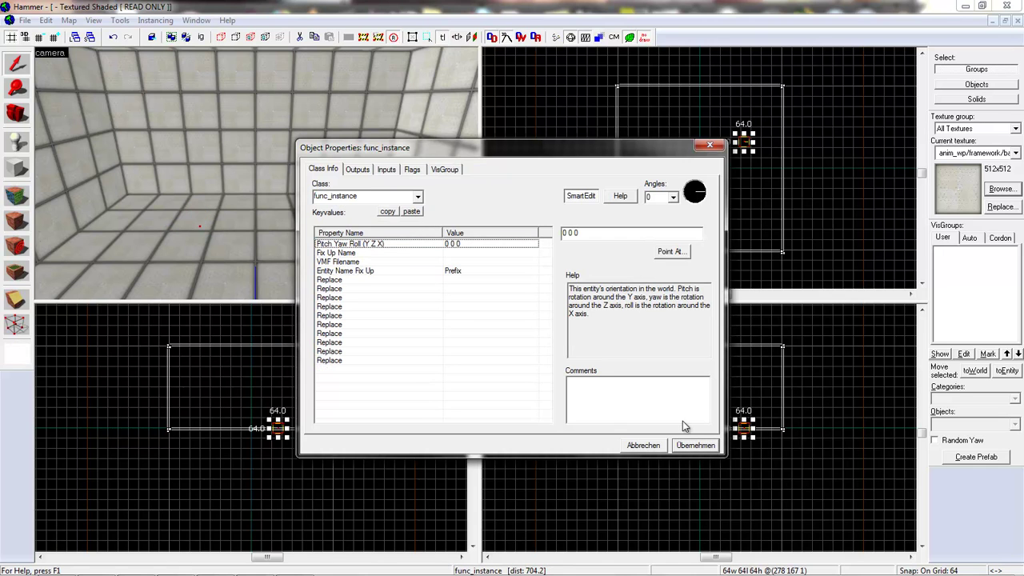
Set the func_instance's VMF Filename to coop_spawn_room.vmf from the maps/instances/coop folder and apply it.
left_click(365, 261)
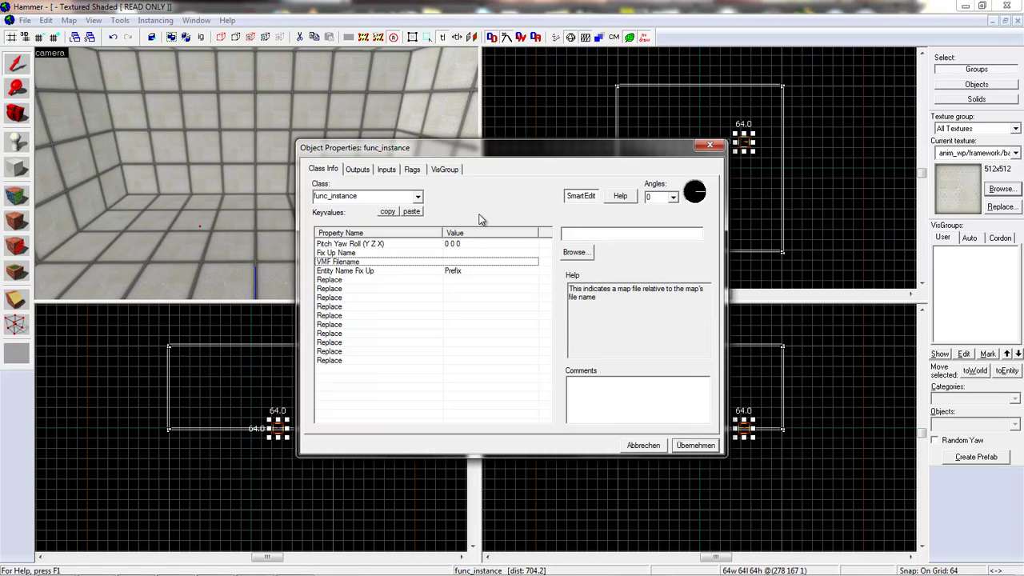
double_click(352, 261)
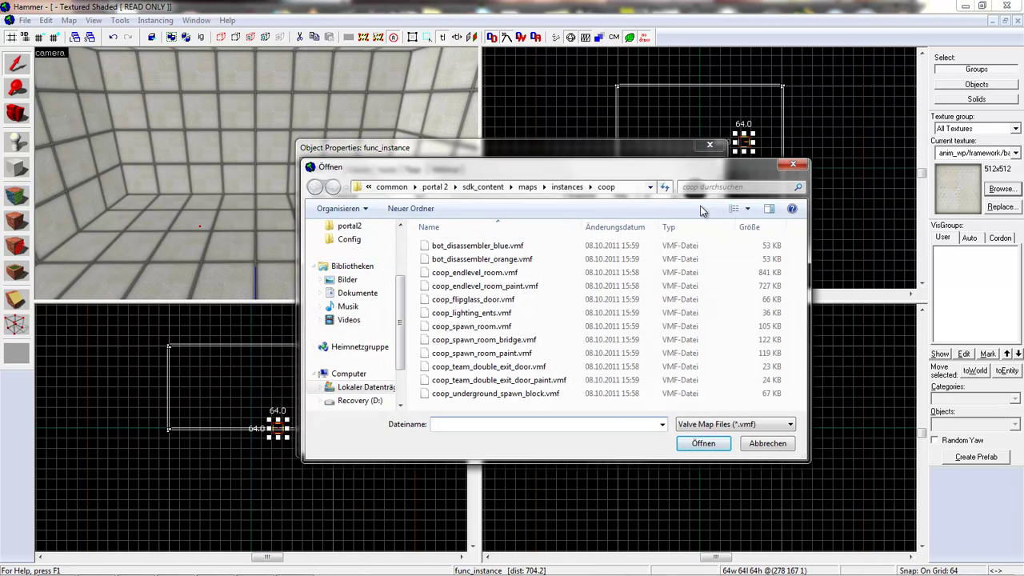
left_click(566, 188)
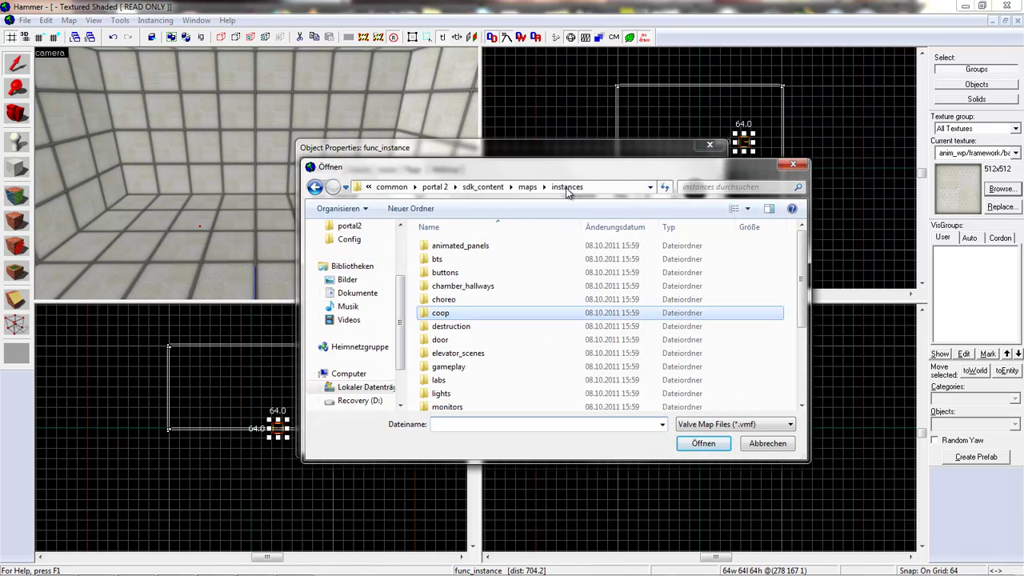
left_click(526, 186)
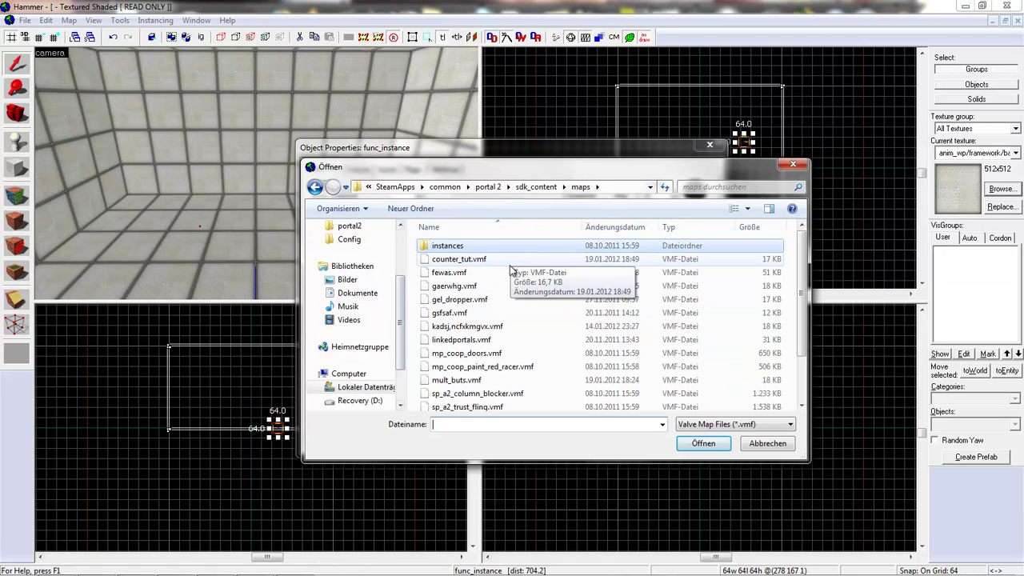
double_click(459, 250)
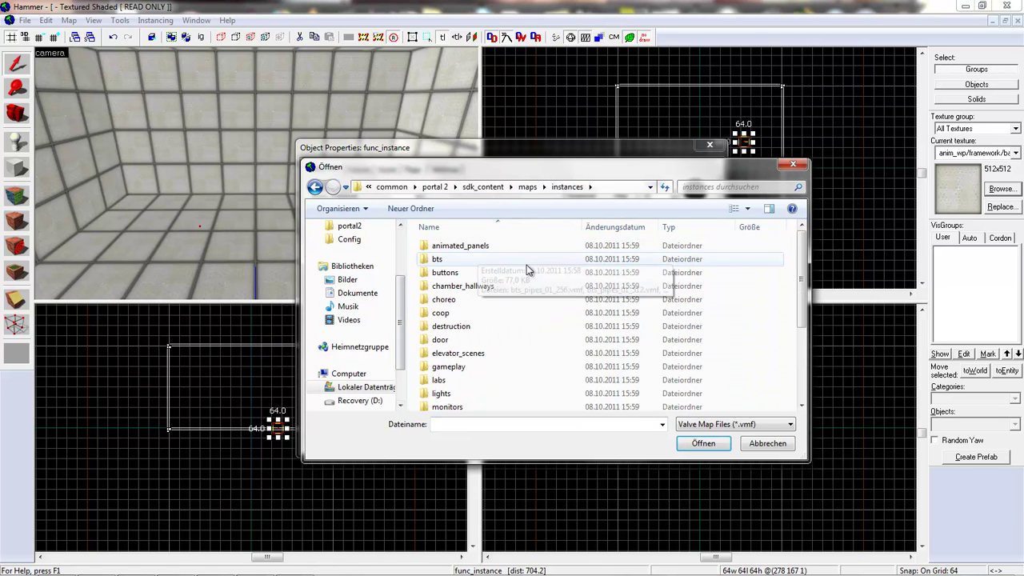
double_click(459, 316)
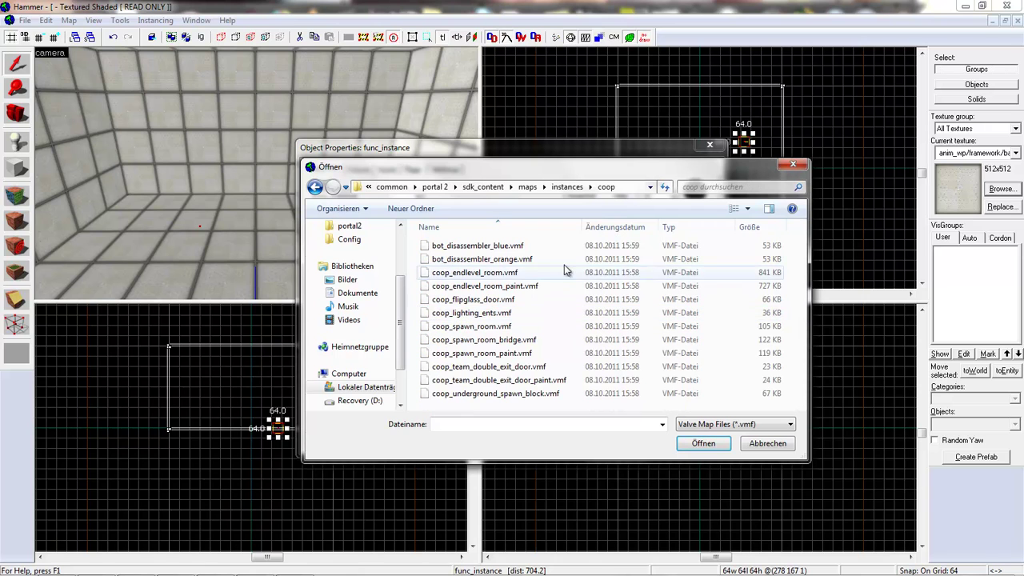
left_click(490, 329)
double_click(491, 327)
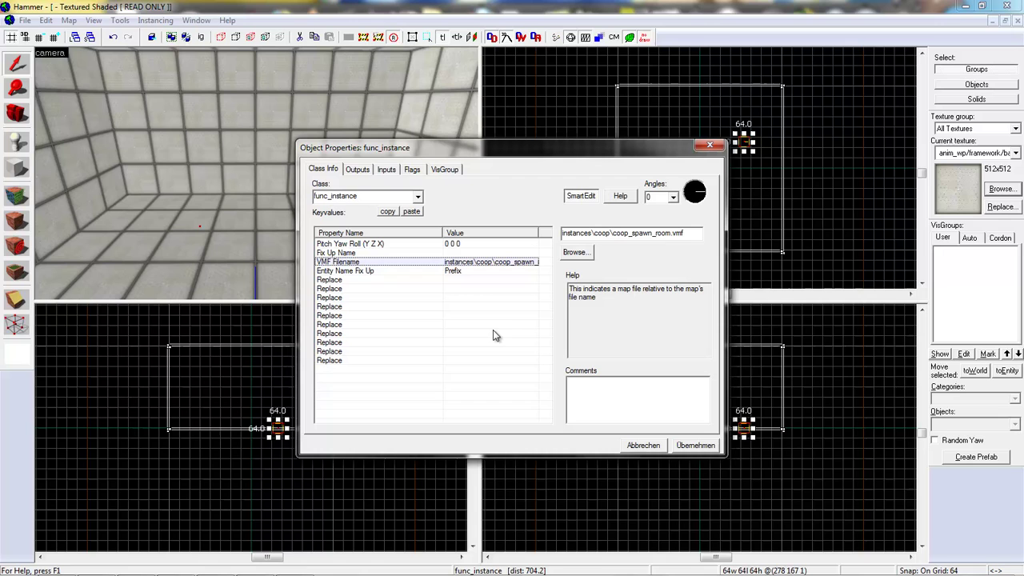
left_click(681, 450)
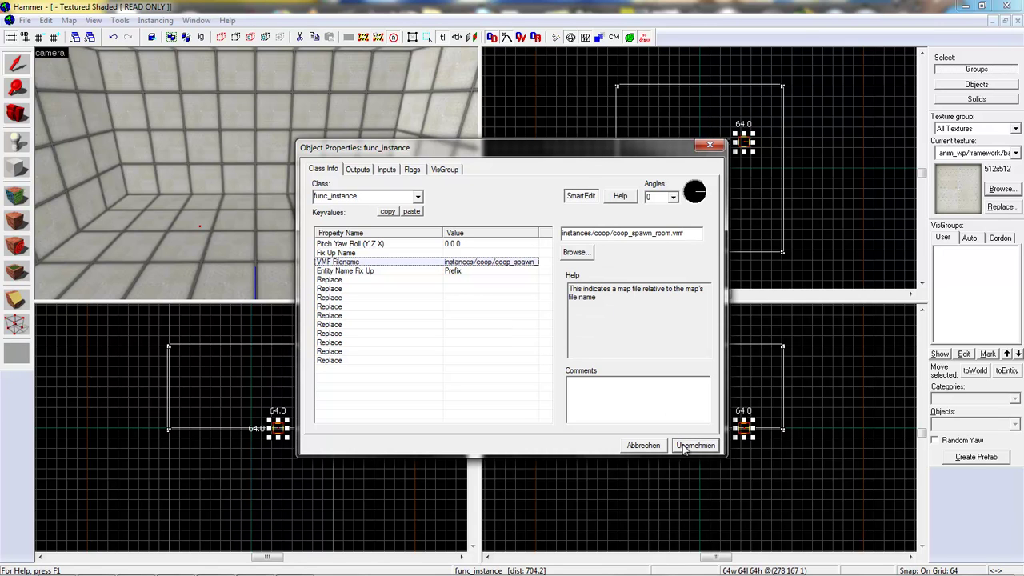
left_click(710, 146)
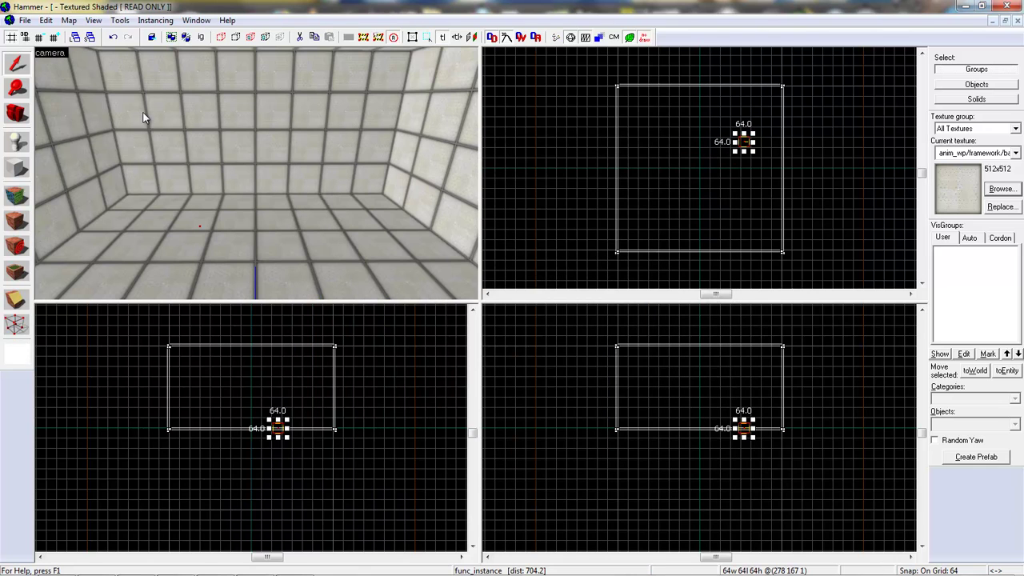
Move the func_instance up off the floor to a height of about 192 units inside the room.
scroll(759, 160, "up", 3)
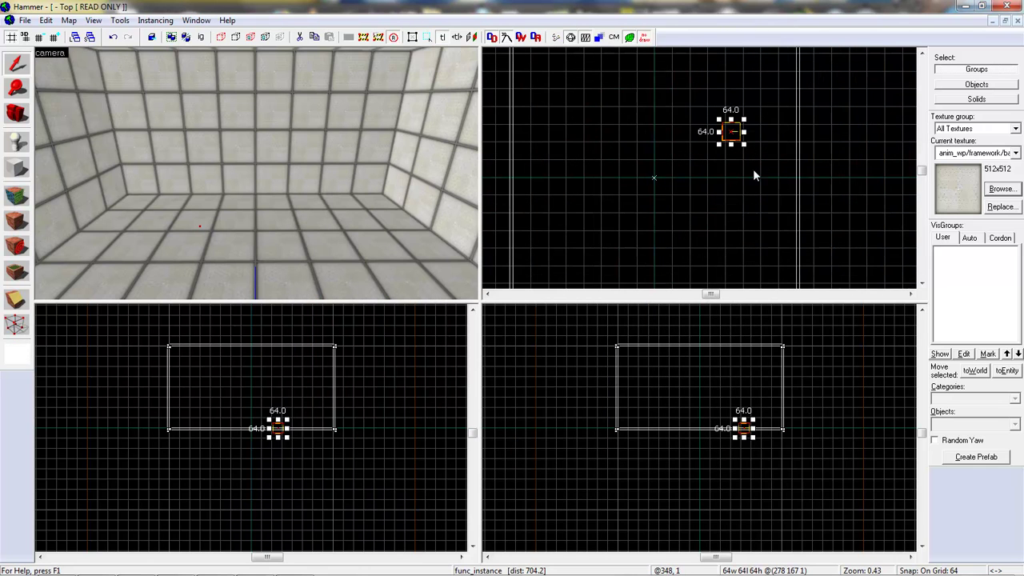
scroll(748, 457, "up", 3)
scroll(749, 456, "up", 2)
left_click_drag(737, 387, 734, 323)
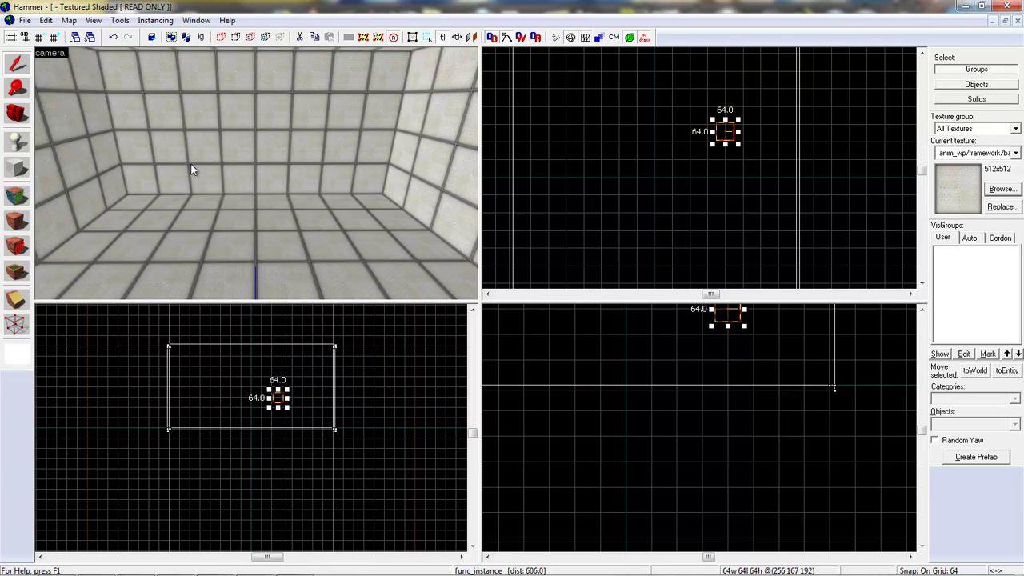
Try to load the instance by choosing coop_spawn_room.vmf once more in the func_instance's properties.
scroll(192, 166, "up", 5)
double_click(87, 160)
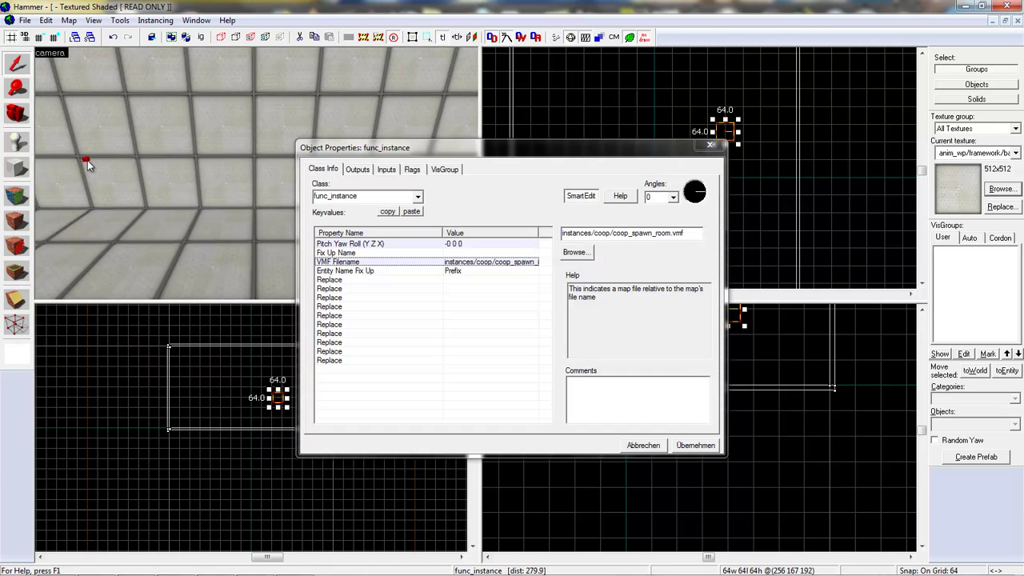
left_click(574, 252)
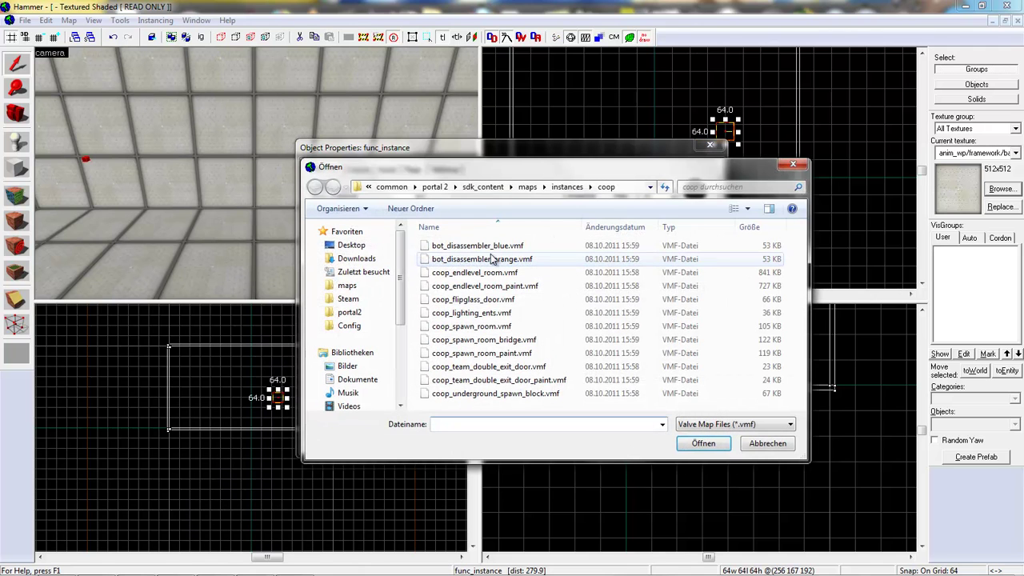
left_click(476, 327)
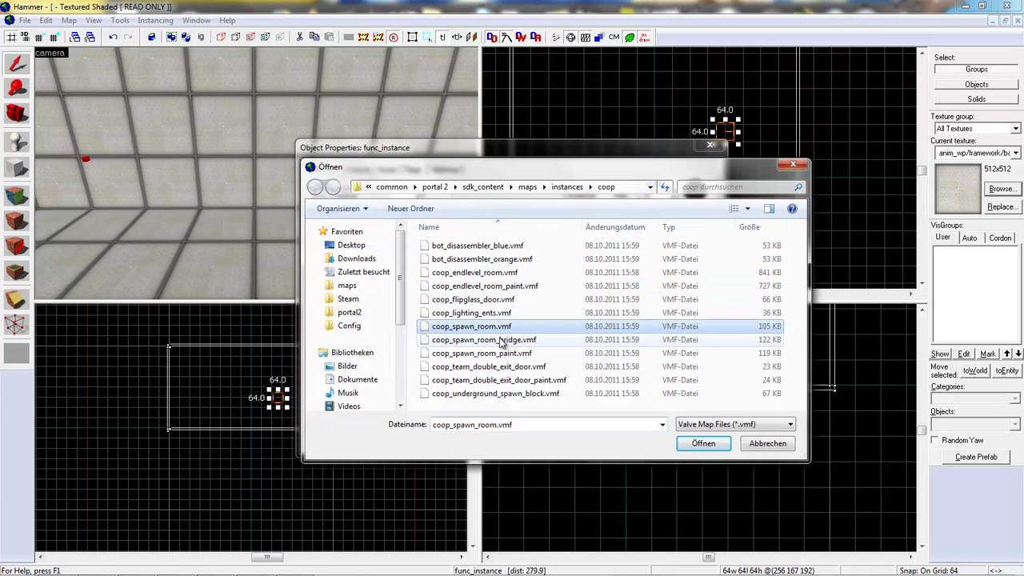
left_click(712, 444)
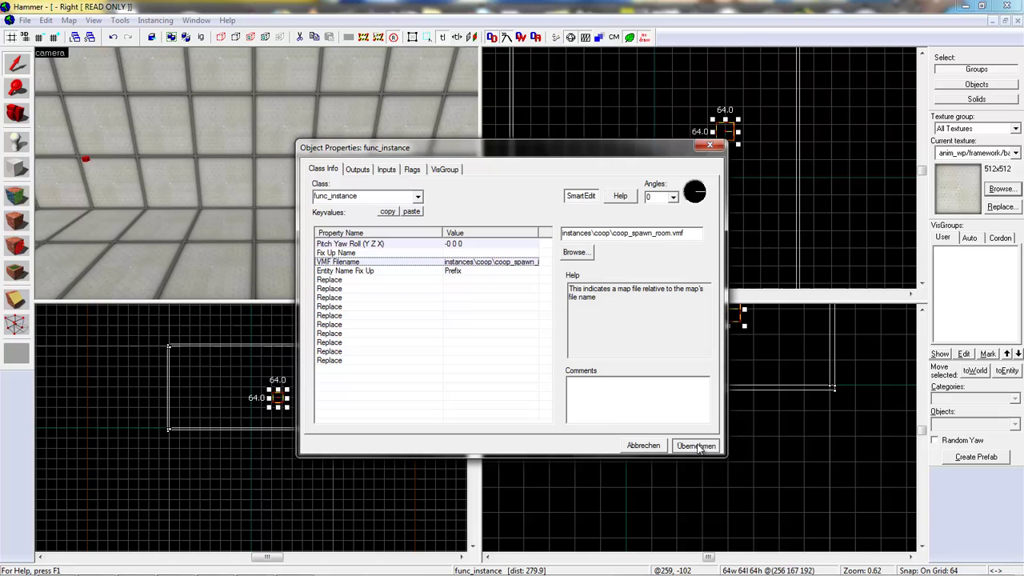
left_click(709, 145)
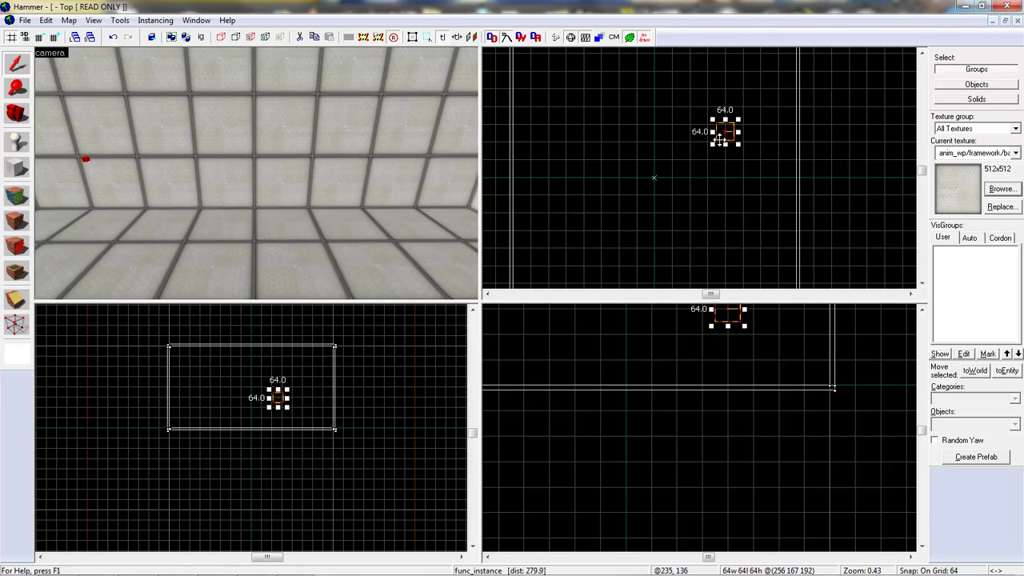
Save the map as coop_tutorial in the sdk_content maps folder.
left_click(25, 20)
left_click(72, 93)
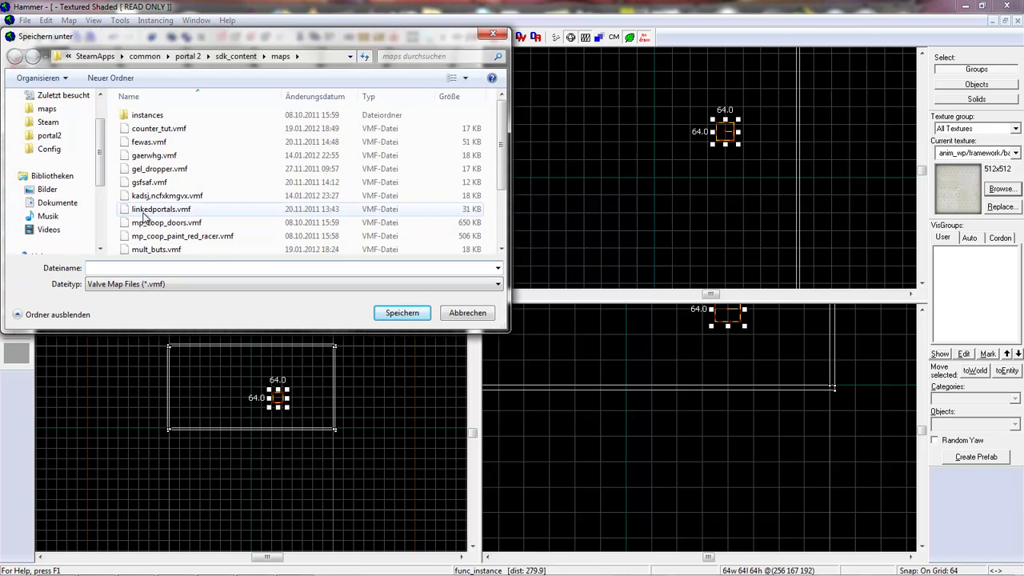
type("coop_tutorial")
left_click(402, 313)
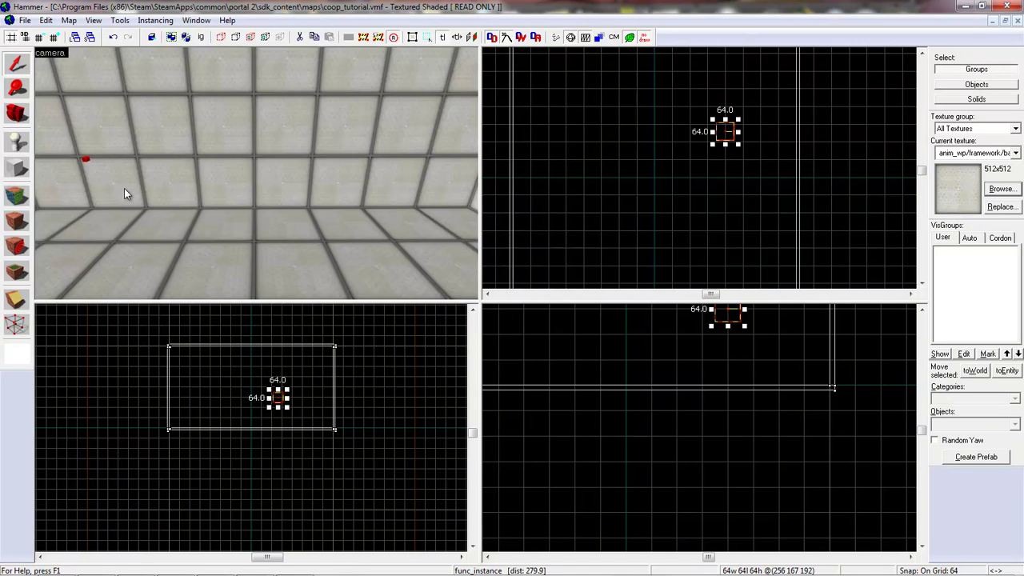
Reassign coop_spawn_room.vmf as the func_instance's VMF file in the saved map and apply it.
key("alt+Return")
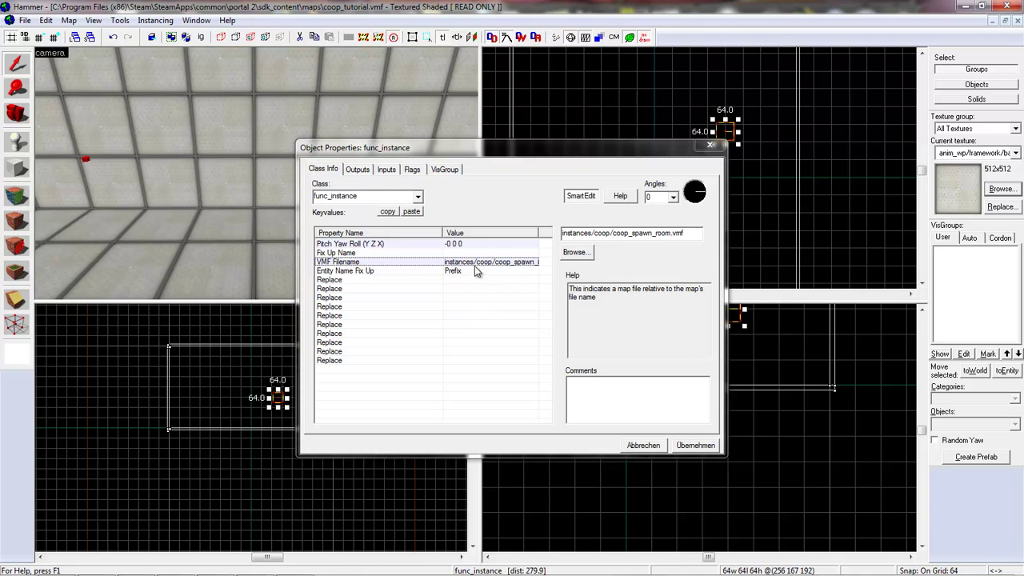
left_click(575, 252)
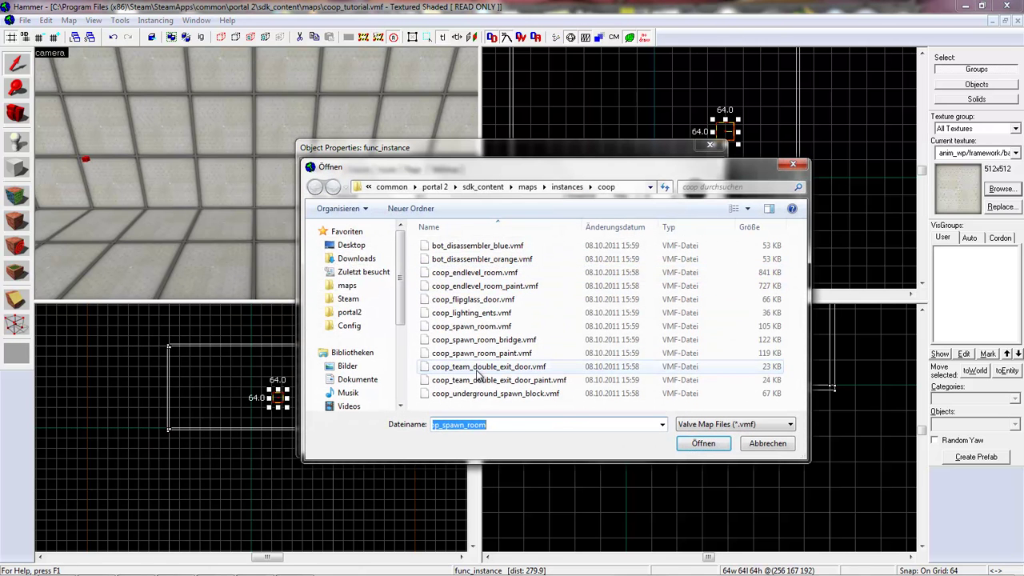
left_click(482, 326)
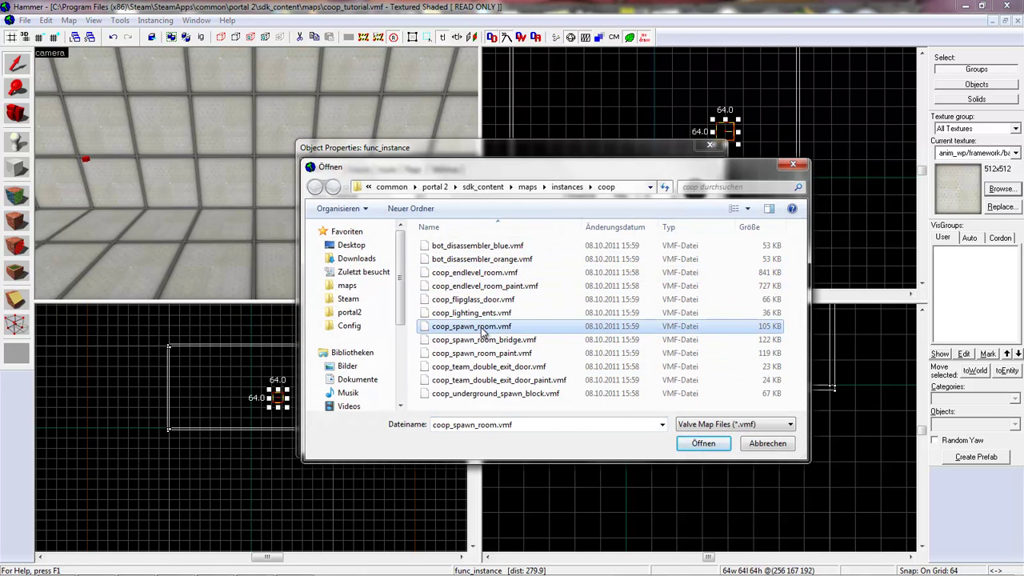
left_click(703, 443)
left_click(703, 446)
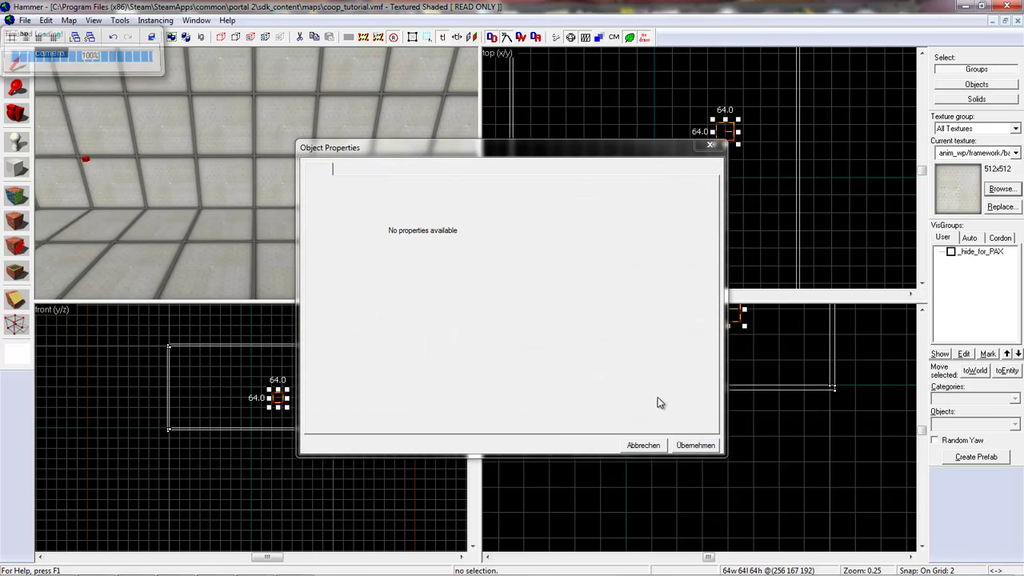
left_click(713, 147)
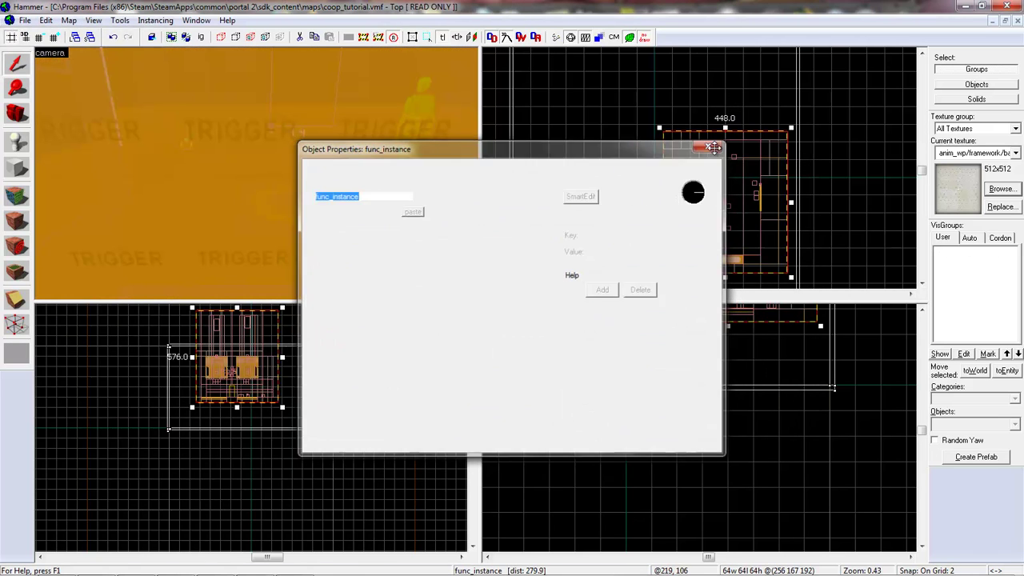
Fly through the camera view to examine the coop spawn room instance from inside and outside.
key("z")
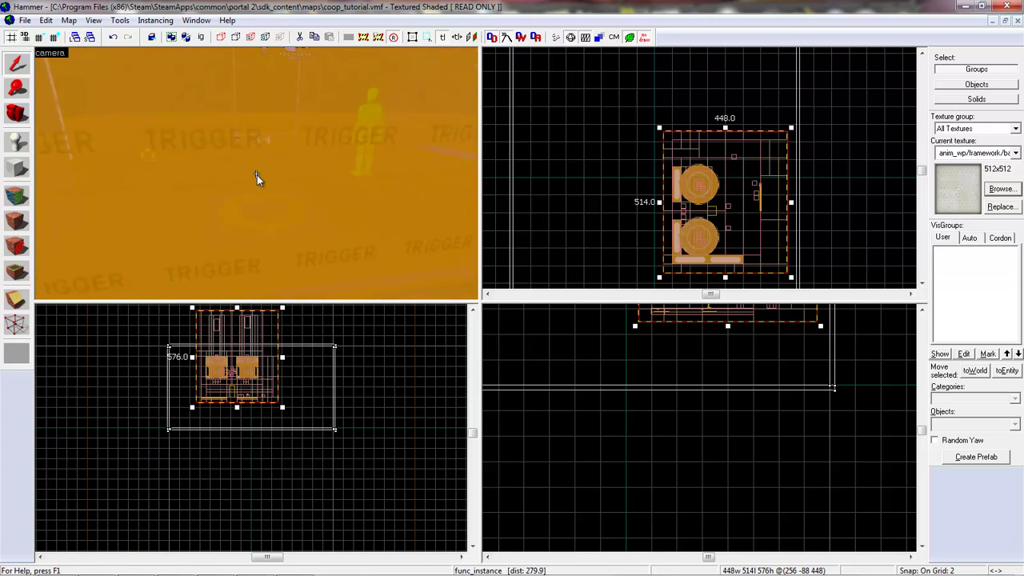
key("s")
key("s")
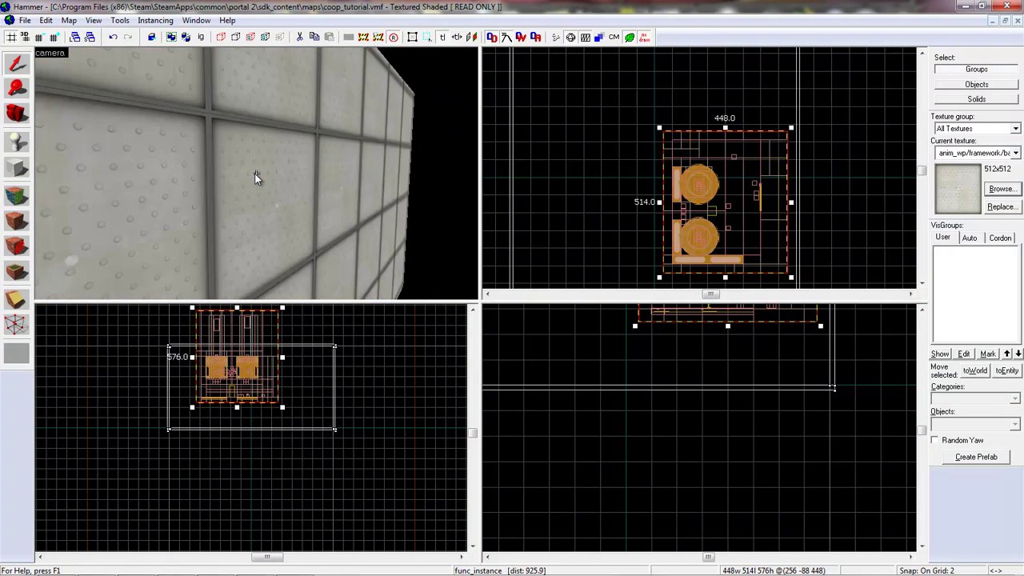
key("w")
key("w")
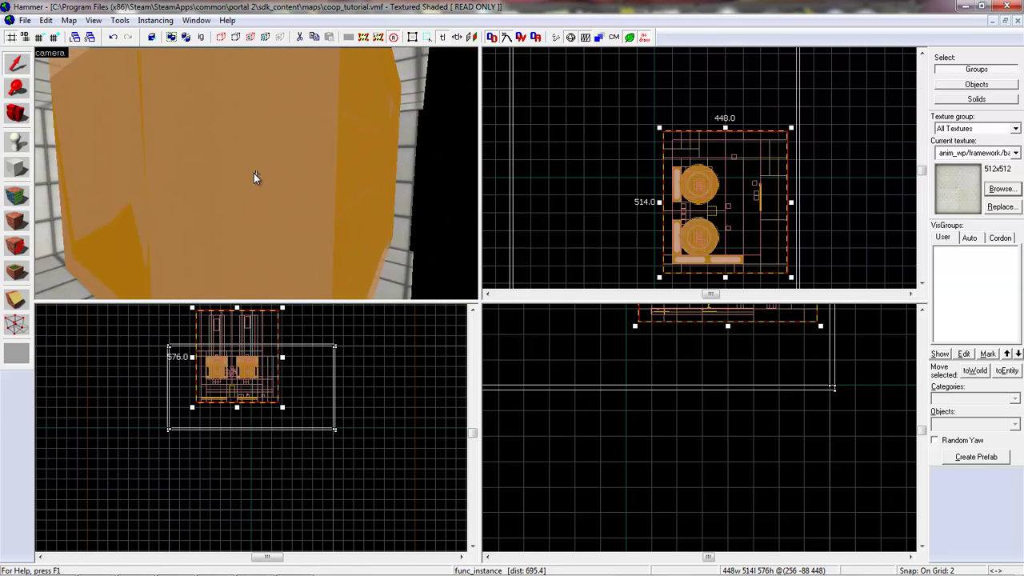
key("w")
key("w")
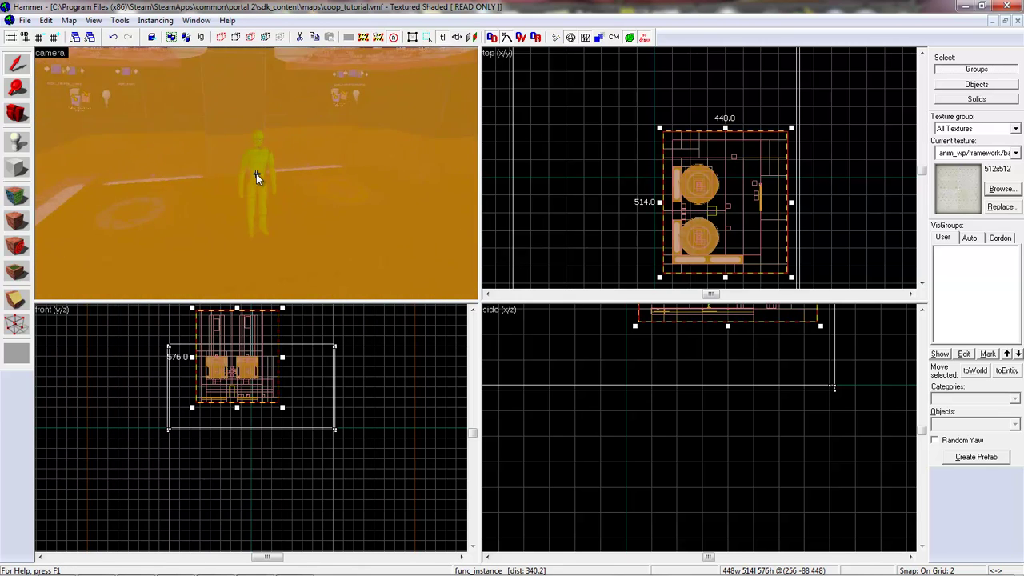
key("w")
key("Down")
key("Down")
key("Down")
key("Down")
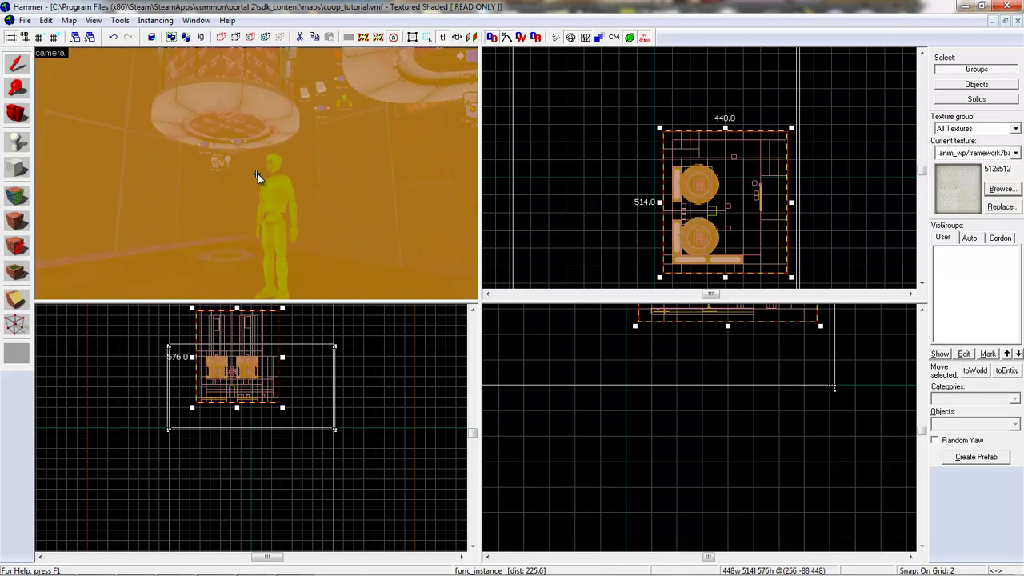
key("w")
key("w")
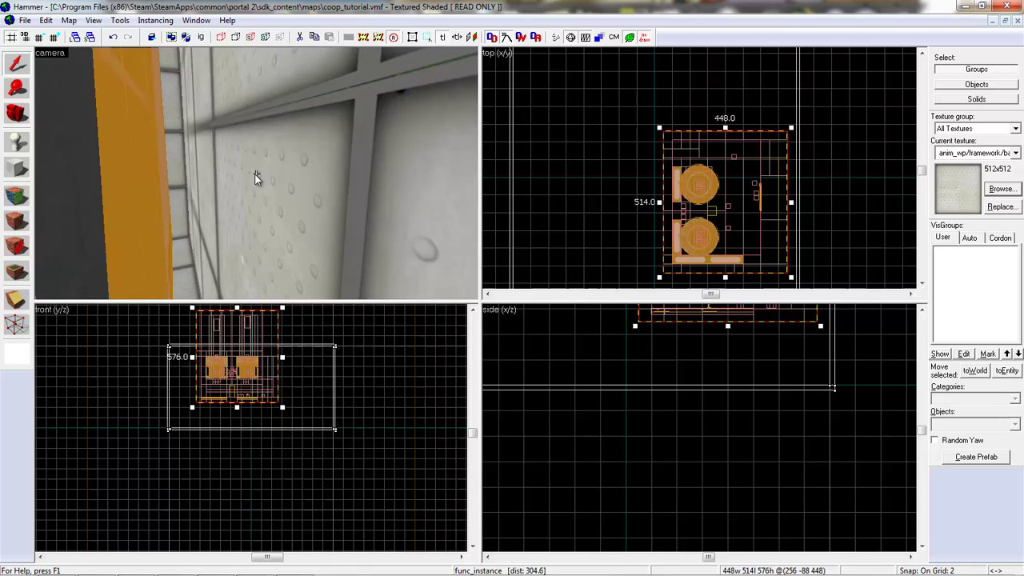
key("w")
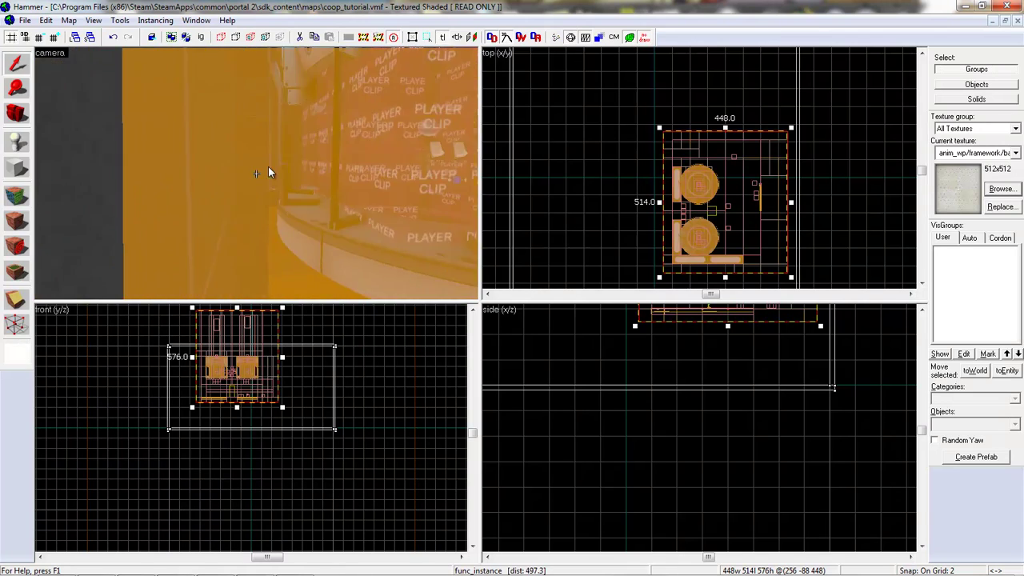
key("s")
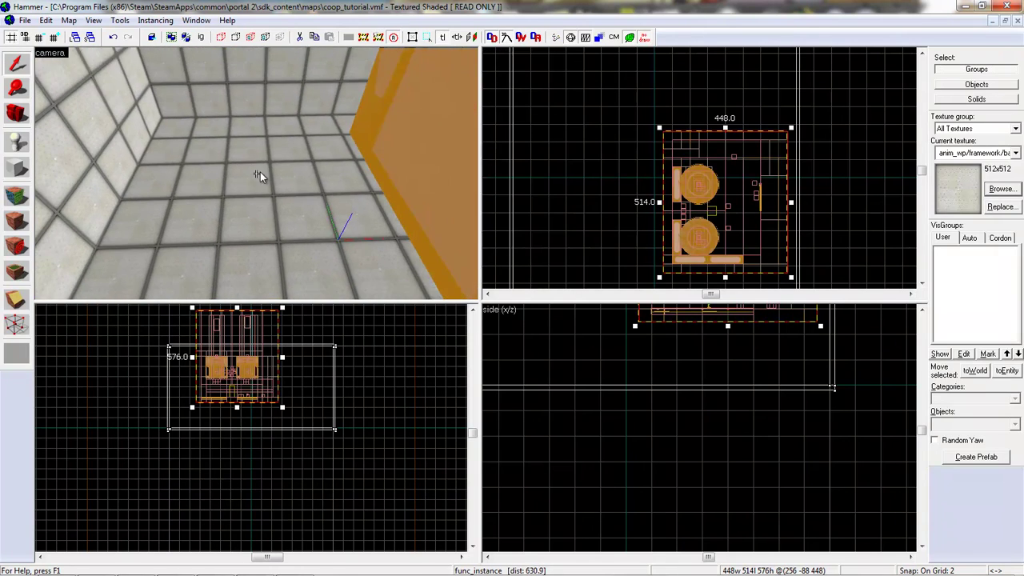
Place a point entity on the room's floor beside the spawn room instance and change its class to func_instance.
left_click(16, 141)
left_click(191, 166)
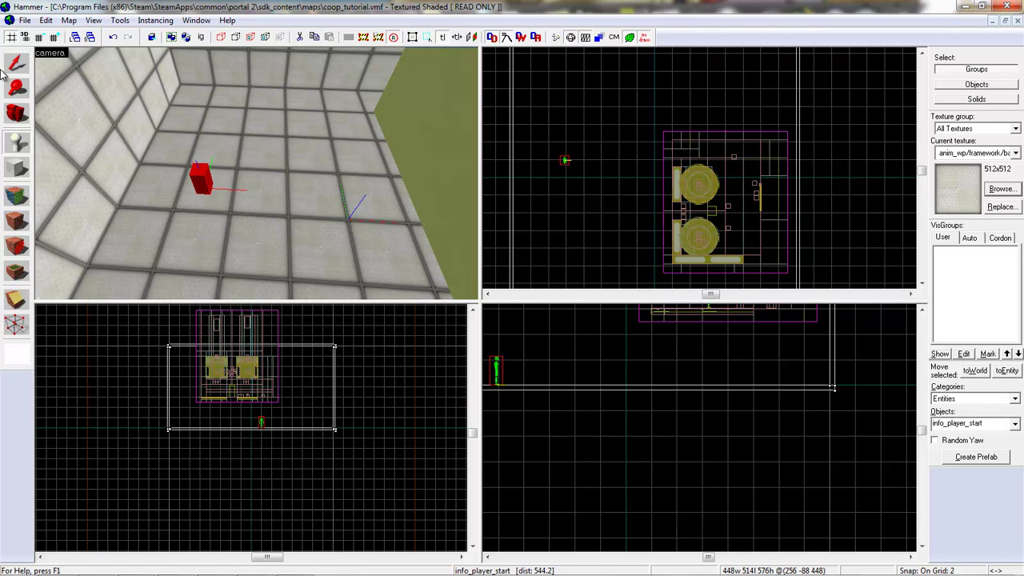
double_click(201, 176)
left_click_drag(388, 195, 313, 197)
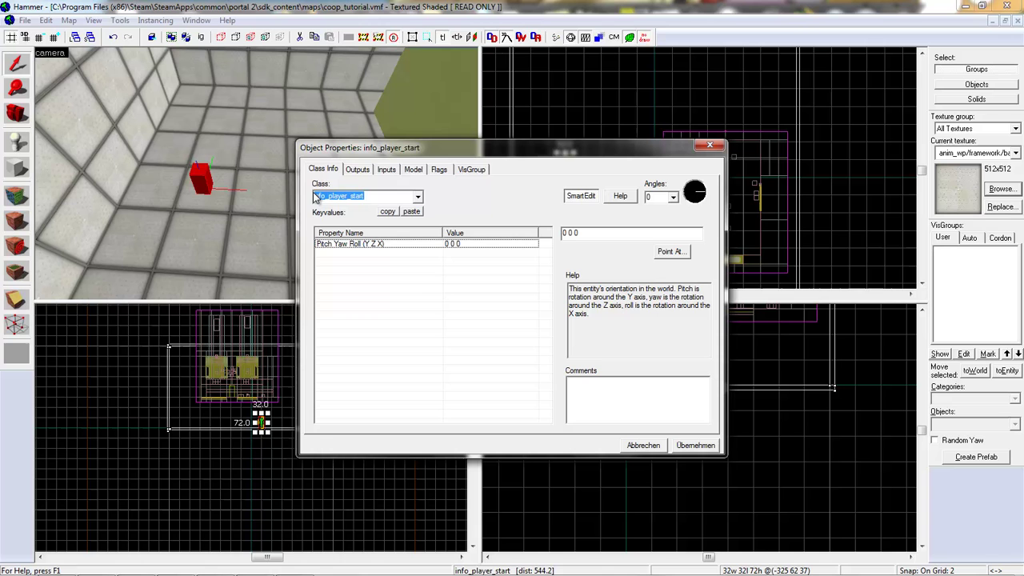
type("instance")
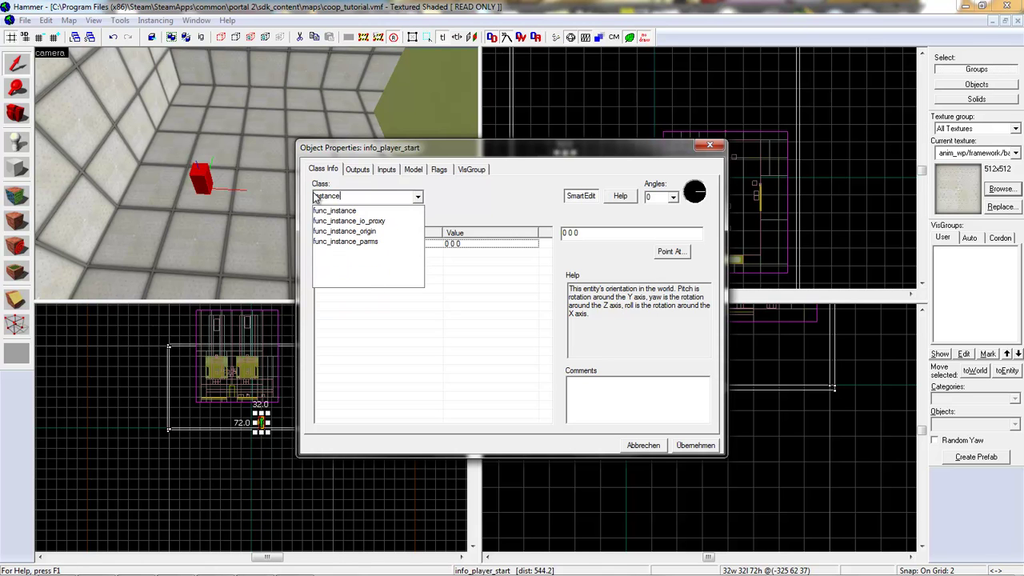
left_click(323, 210)
left_click(695, 446)
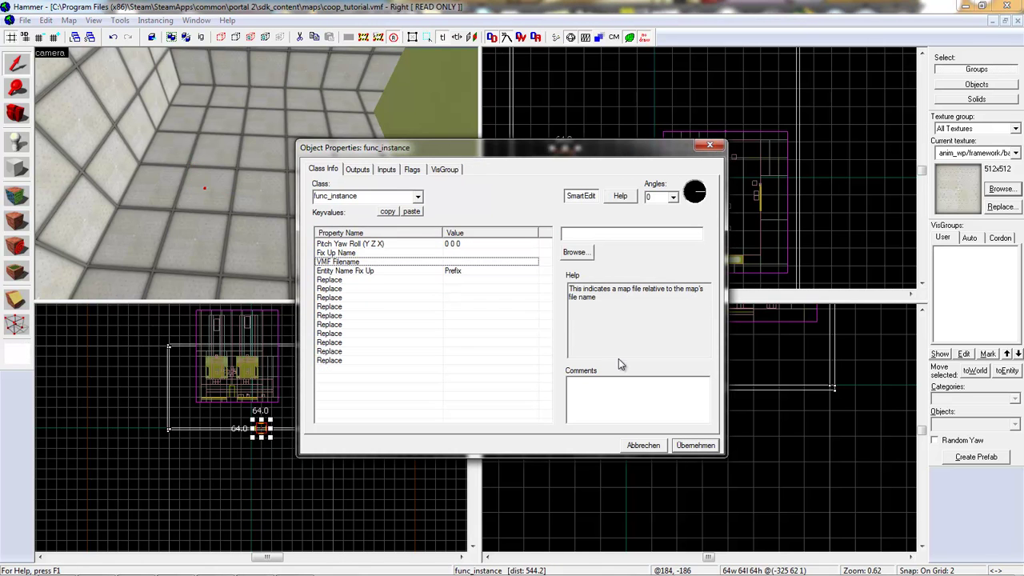
Assign coop_endlevel_room.vmf from the coop instances folder as the new func_instance's VMF file, apply it and close the properties.
left_click(575, 252)
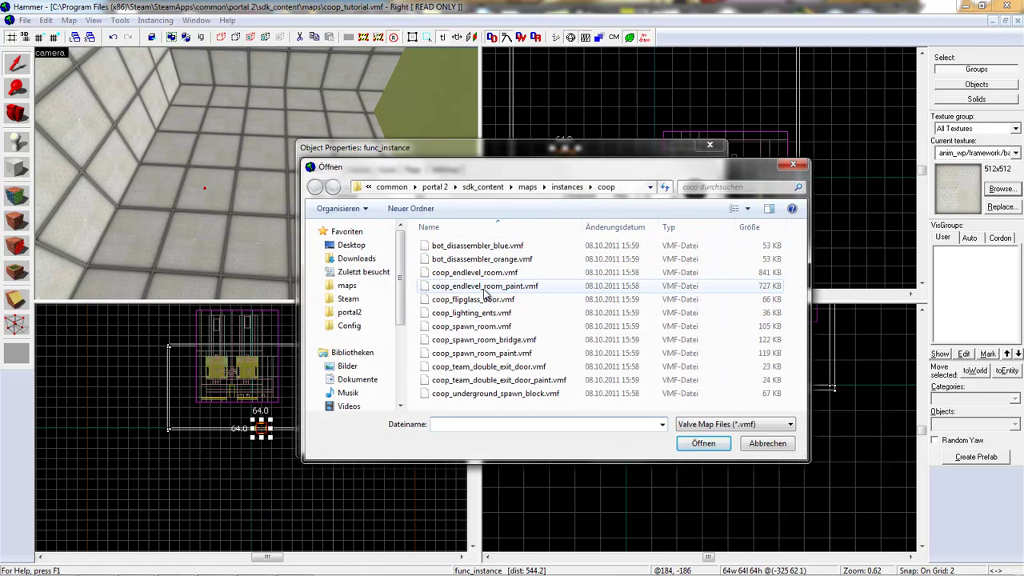
double_click(485, 276)
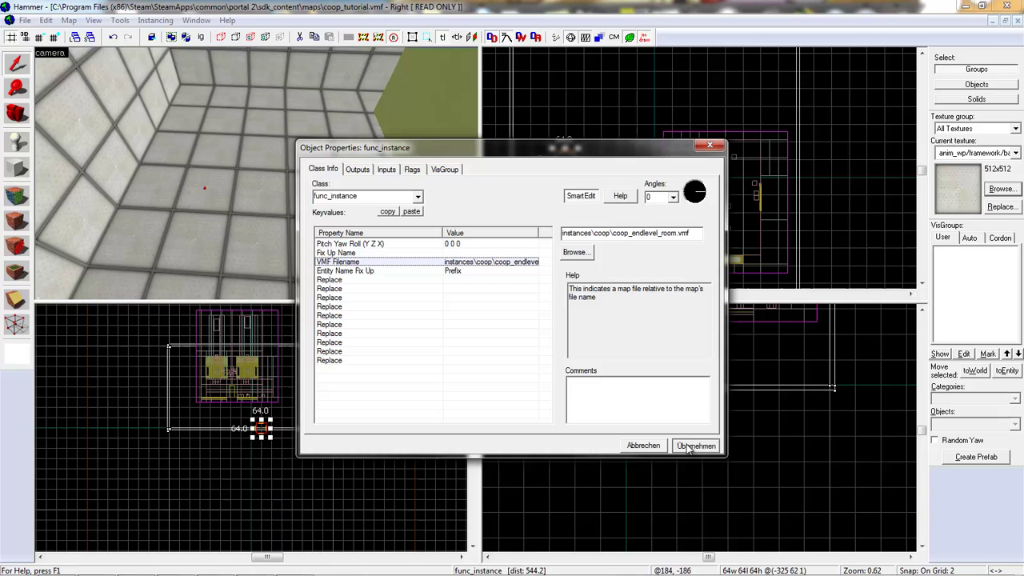
left_click(688, 447)
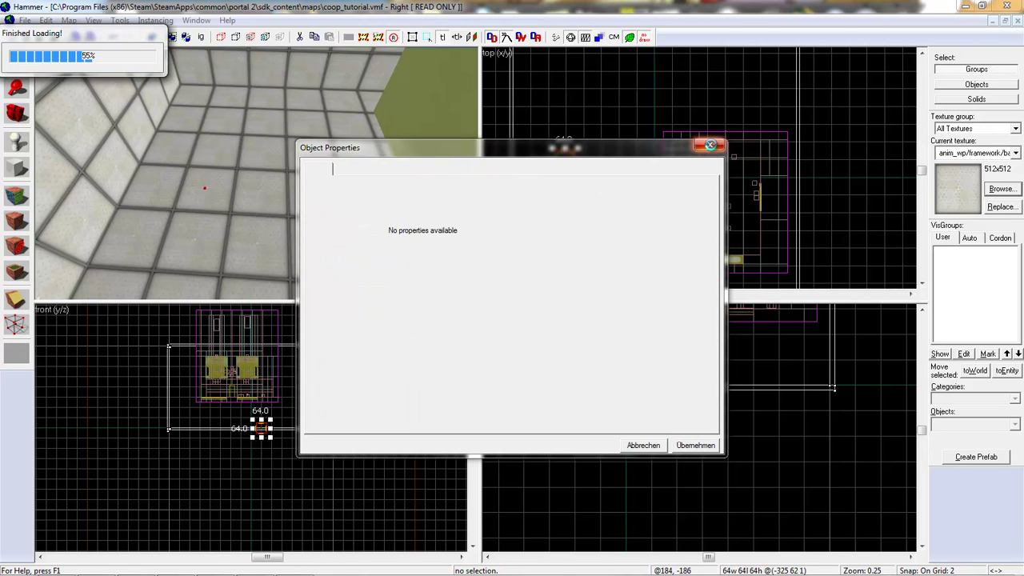
left_click(709, 147)
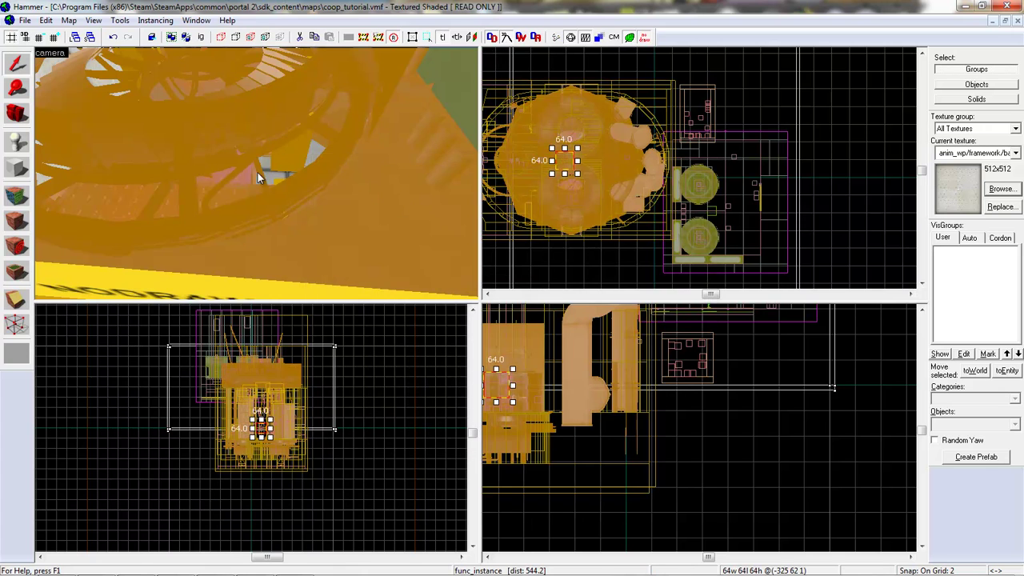
Fly through the camera view to examine the coop end-level room instance from inside and from outside the map.
key("w")
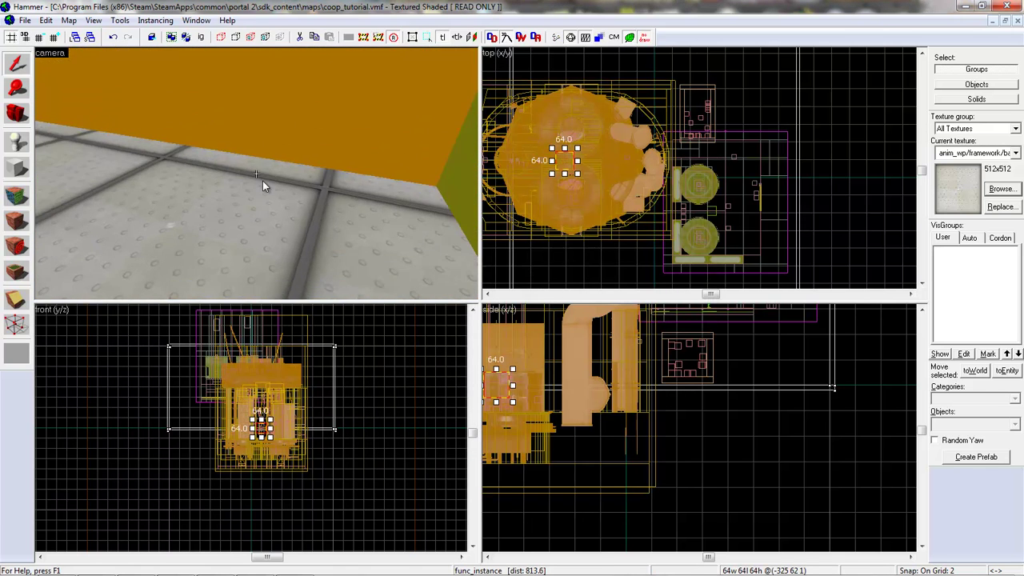
key("w")
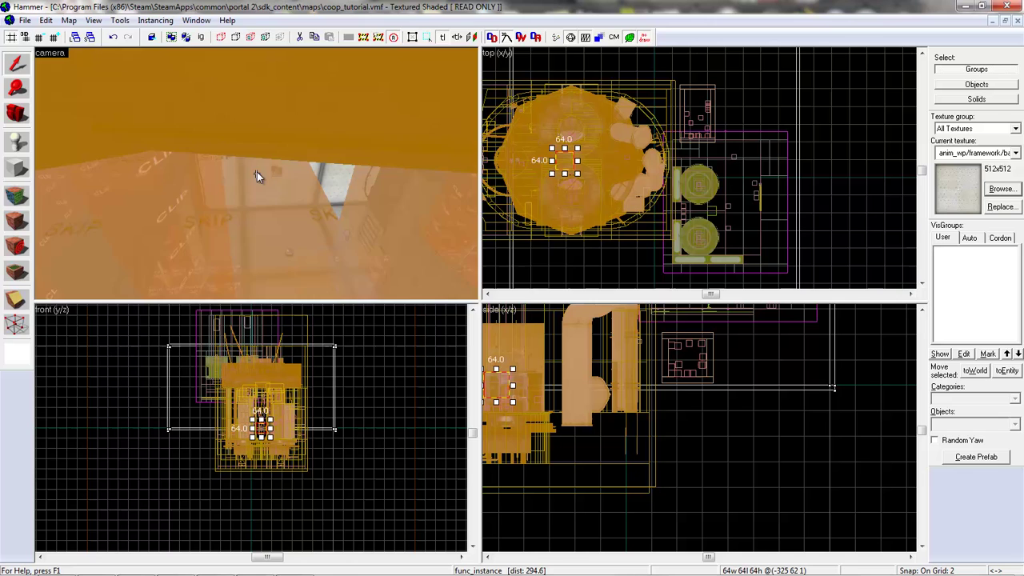
key("w")
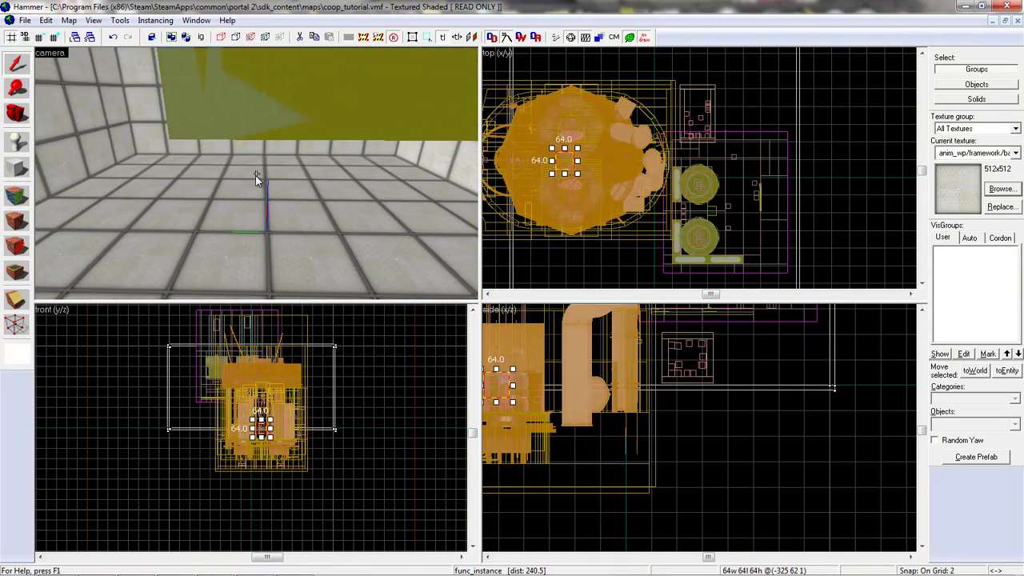
key("w")
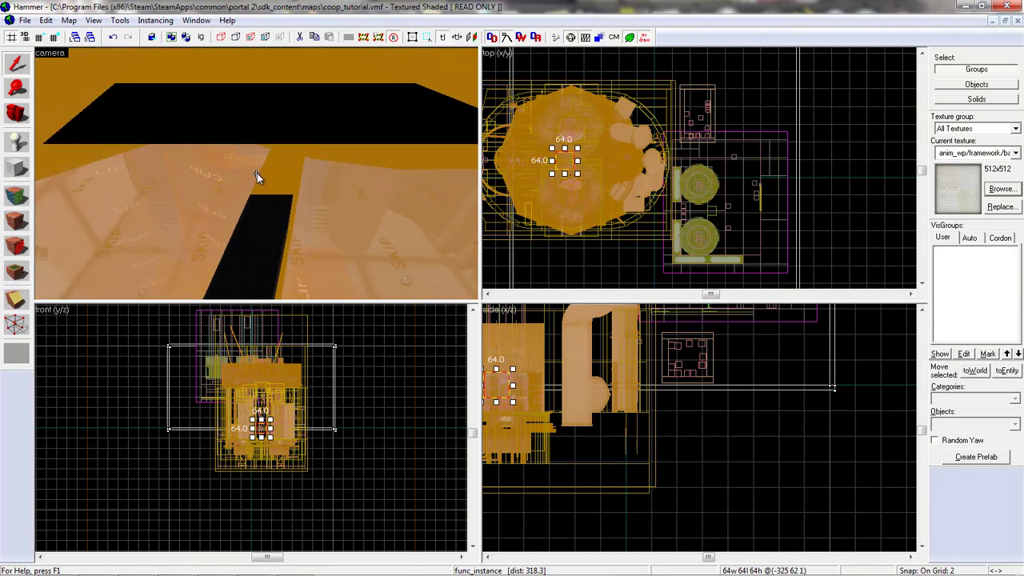
key("w")
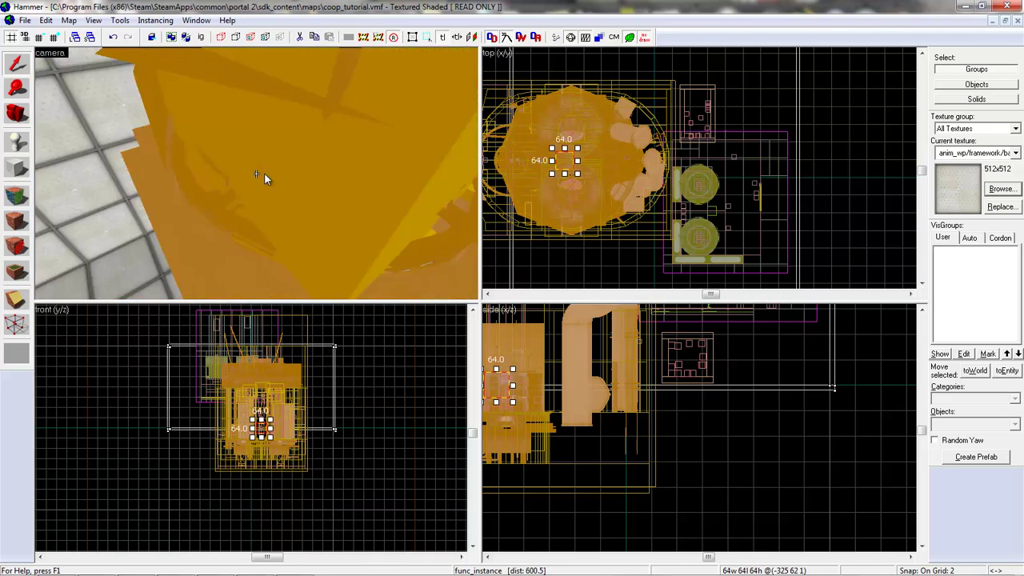
key("s")
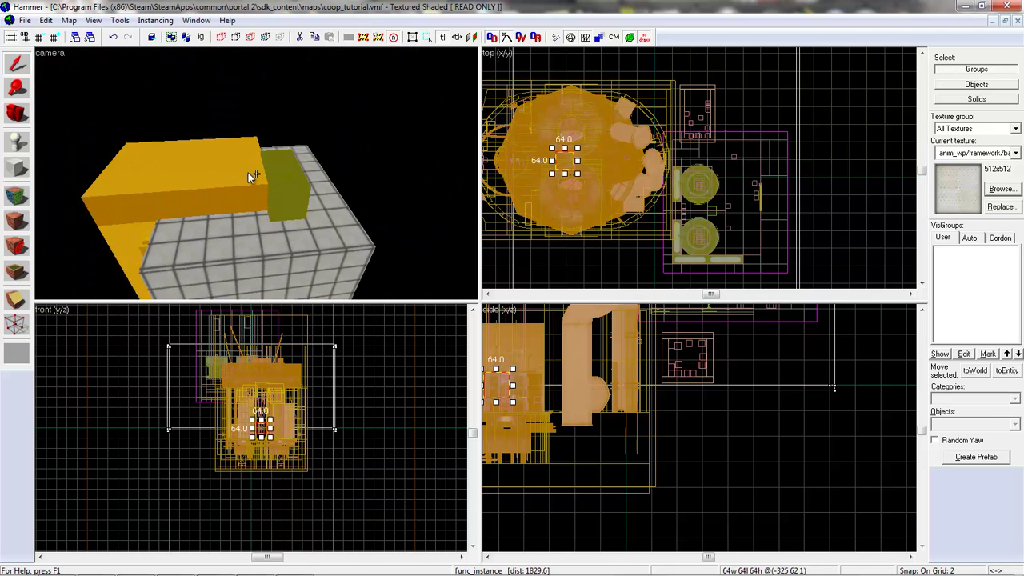
key("a")
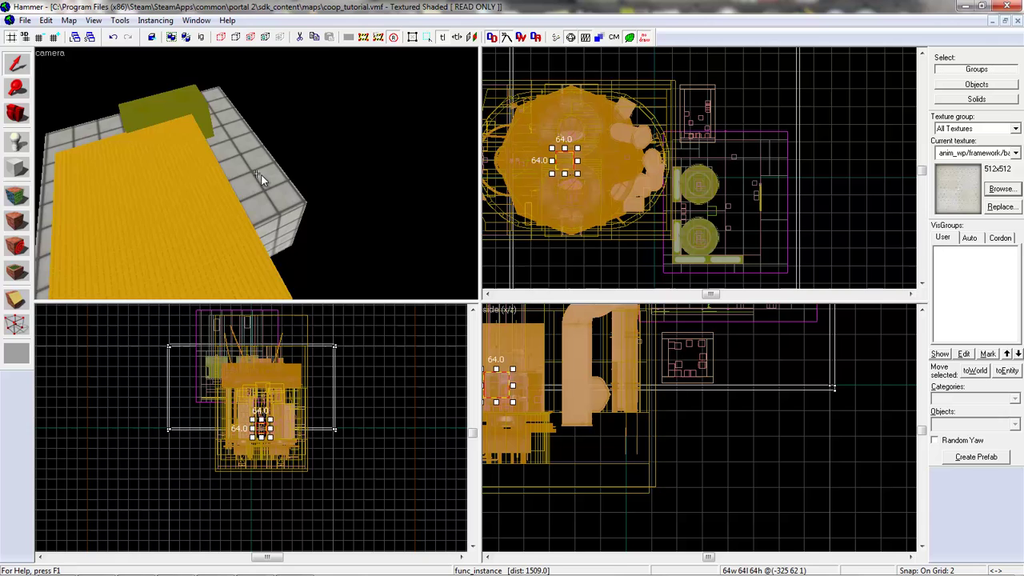
key("a")
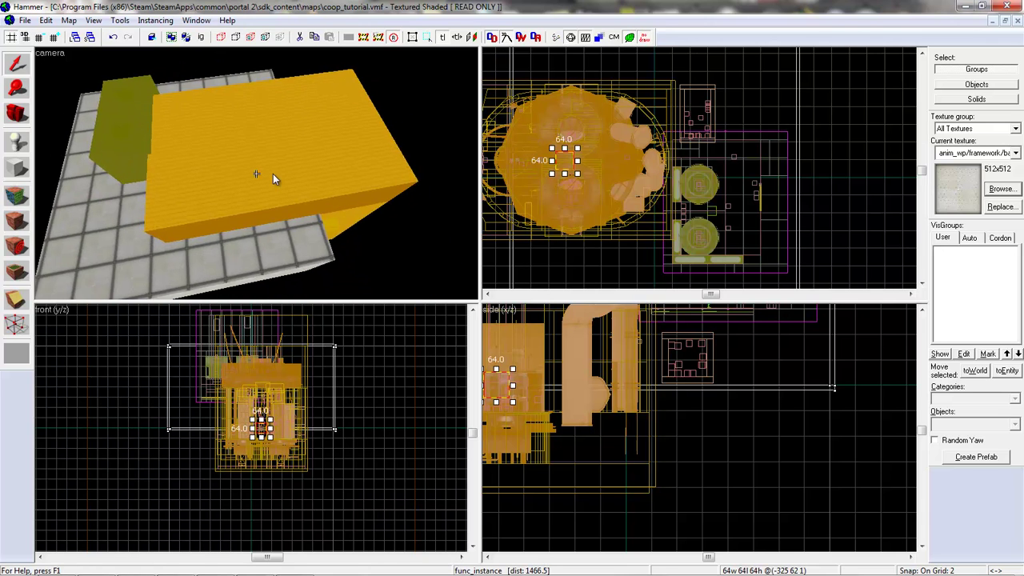
key("a")
key("s")
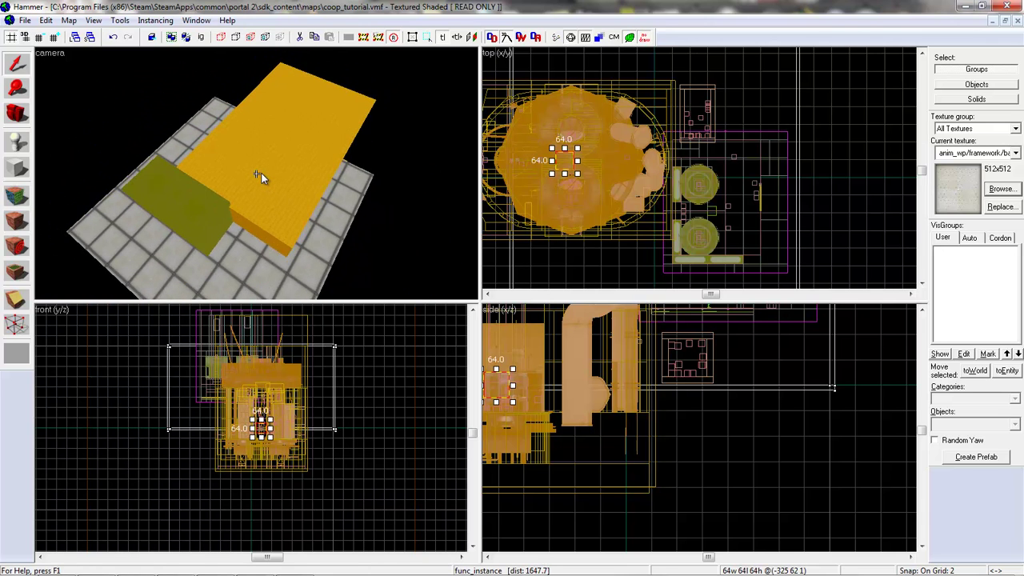
key("d")
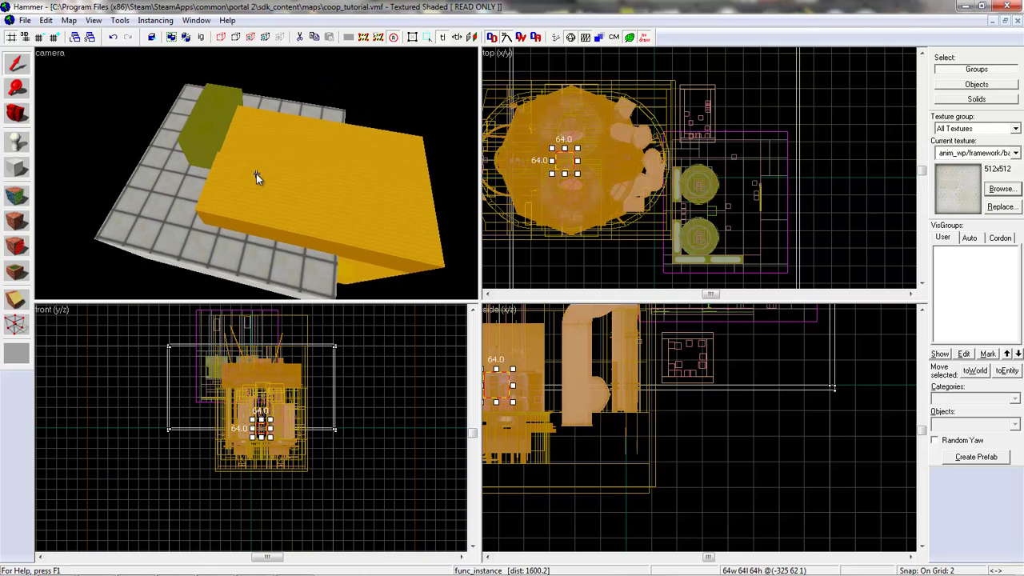
key("d")
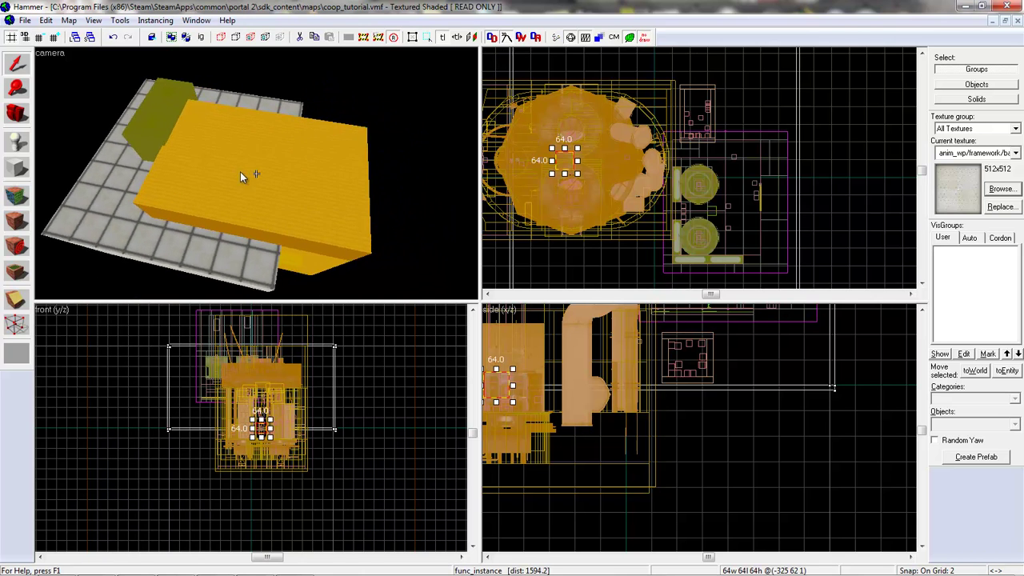
key("d")
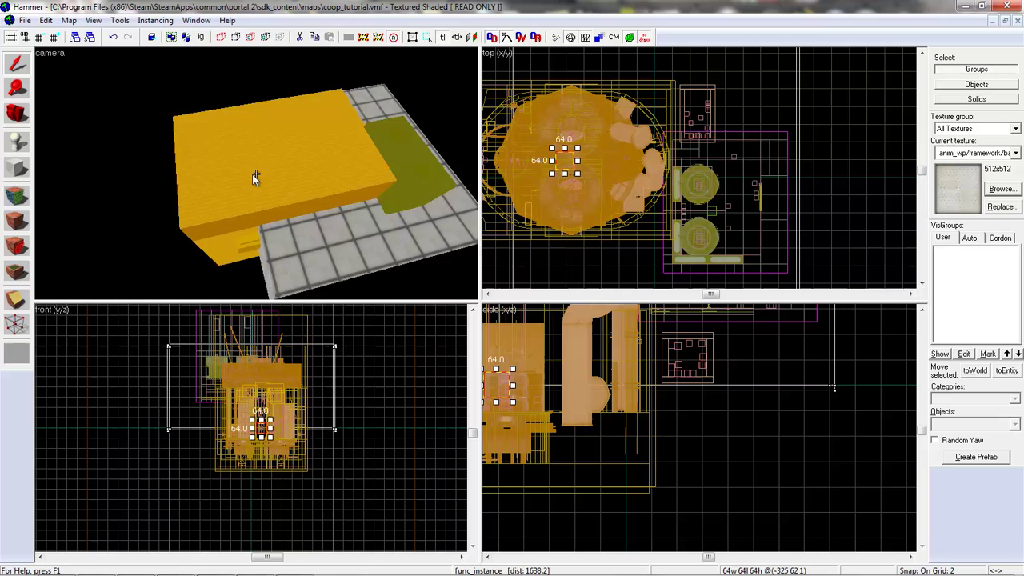
key("s")
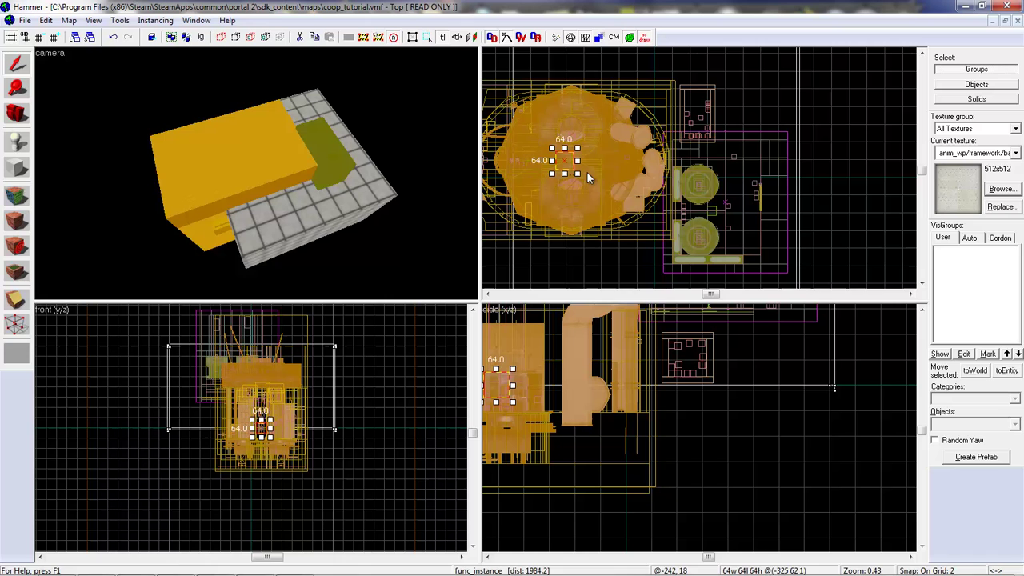
Switch to iTunes and open the iTunes DJ playlist.
mouse_move(179, 573)
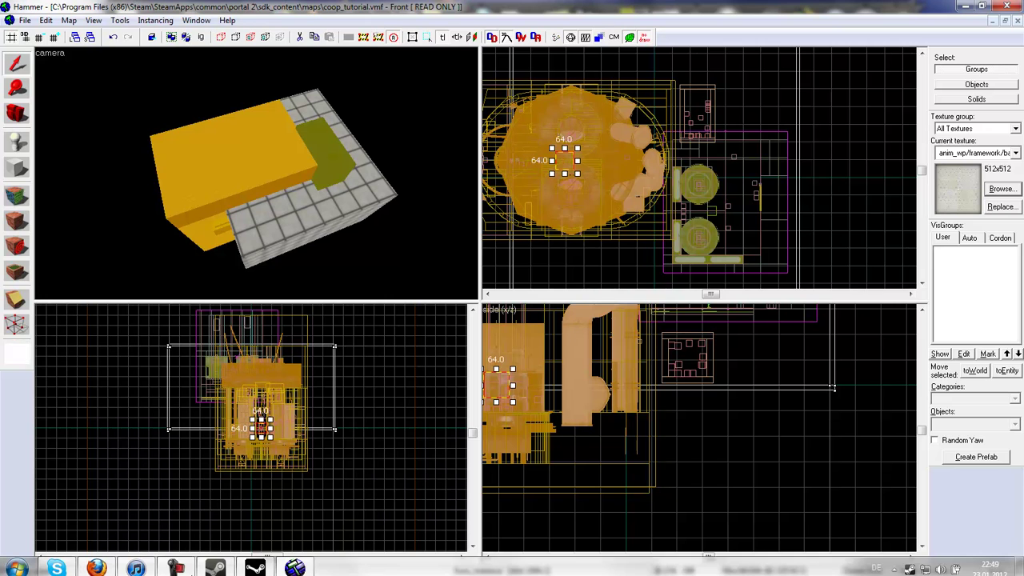
left_click(144, 570)
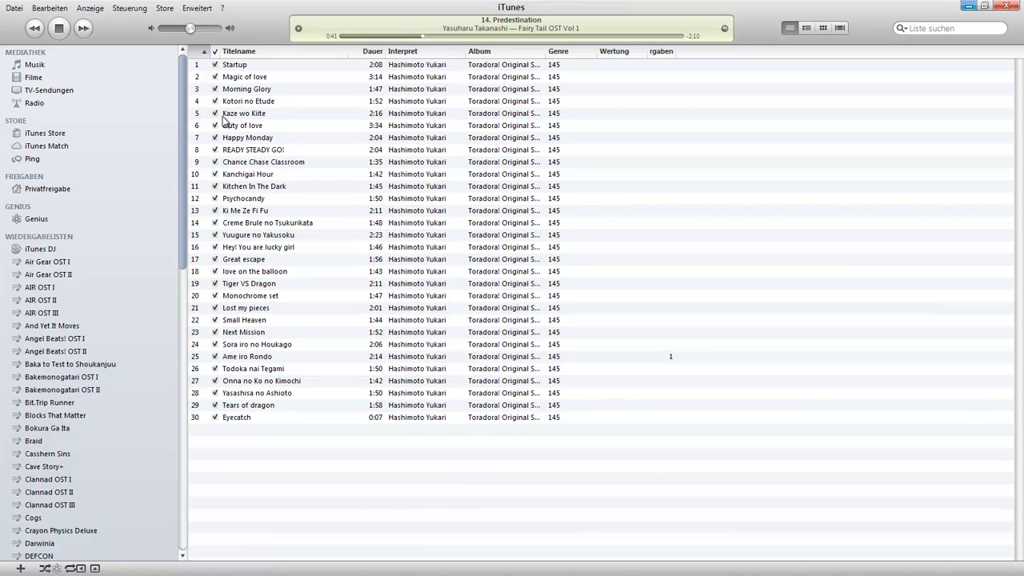
left_click(36, 249)
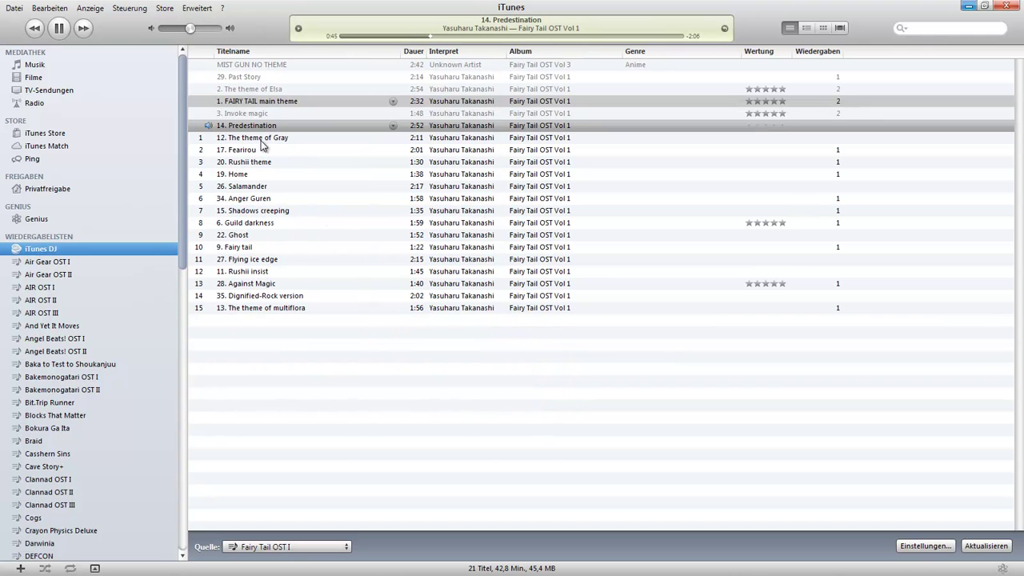